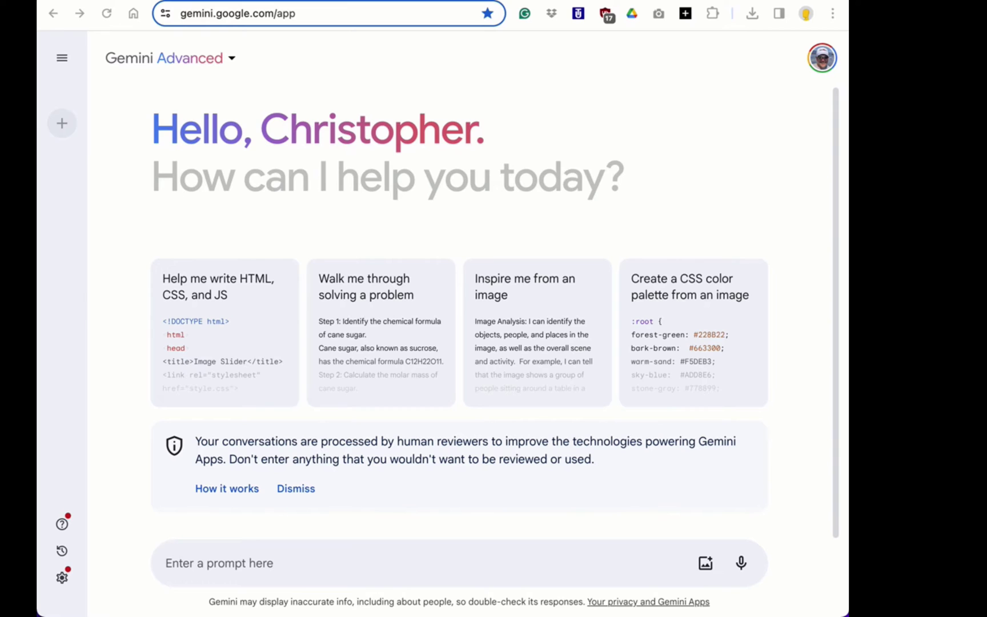
- Paste the question asking for the seven steps to solve high school physics math problems
click(199, 569)
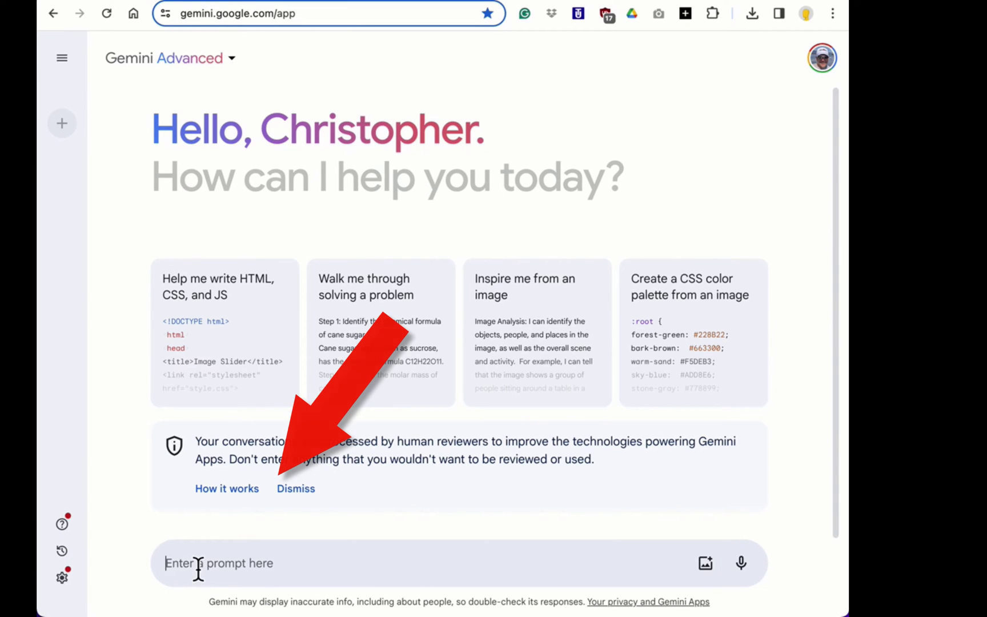
text(What are the seven steps for solving math-type problems in a high school physics class?)
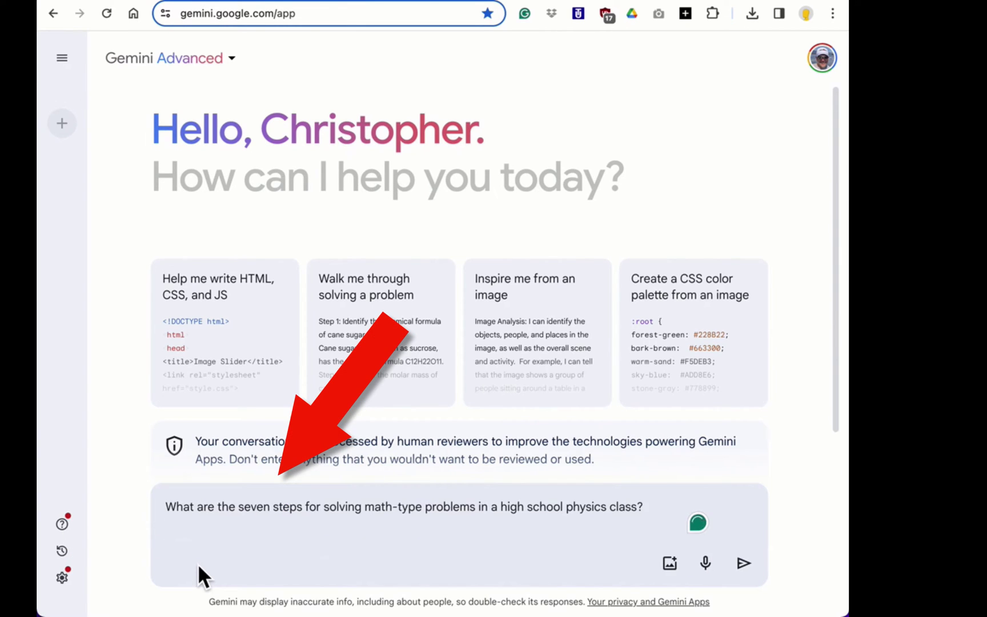
key(BackSpace)
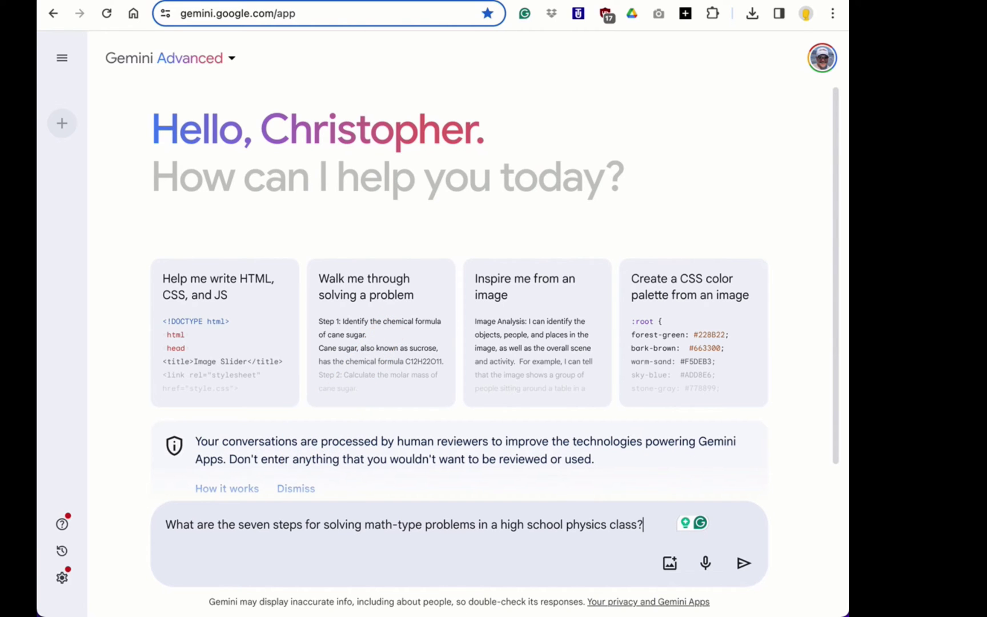
- Send the question and highlight the Read carefully and Identify knowns and unknowns tips
click(746, 566)
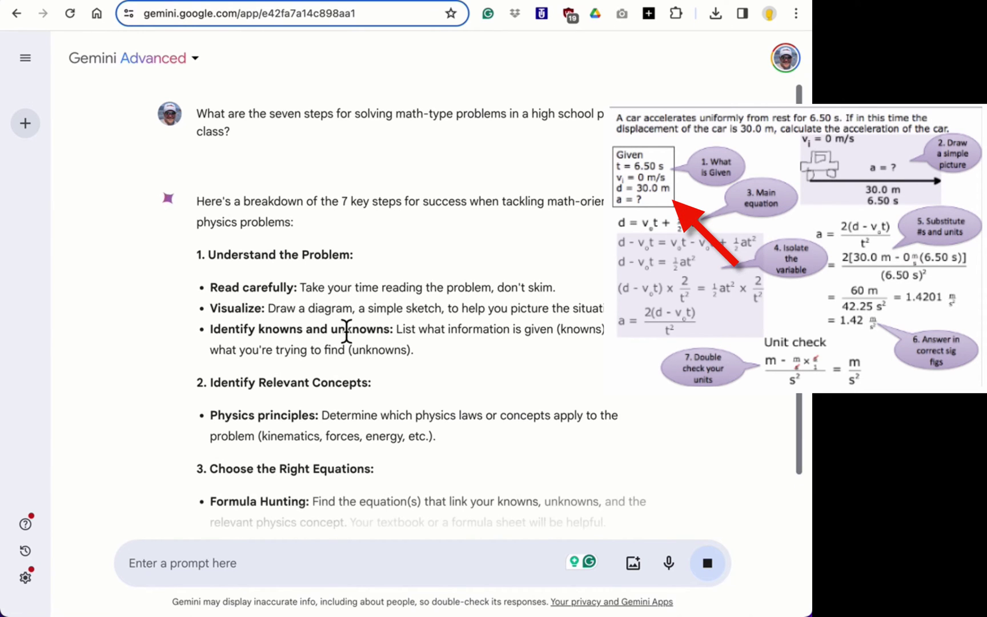
drag(312, 289, 345, 310)
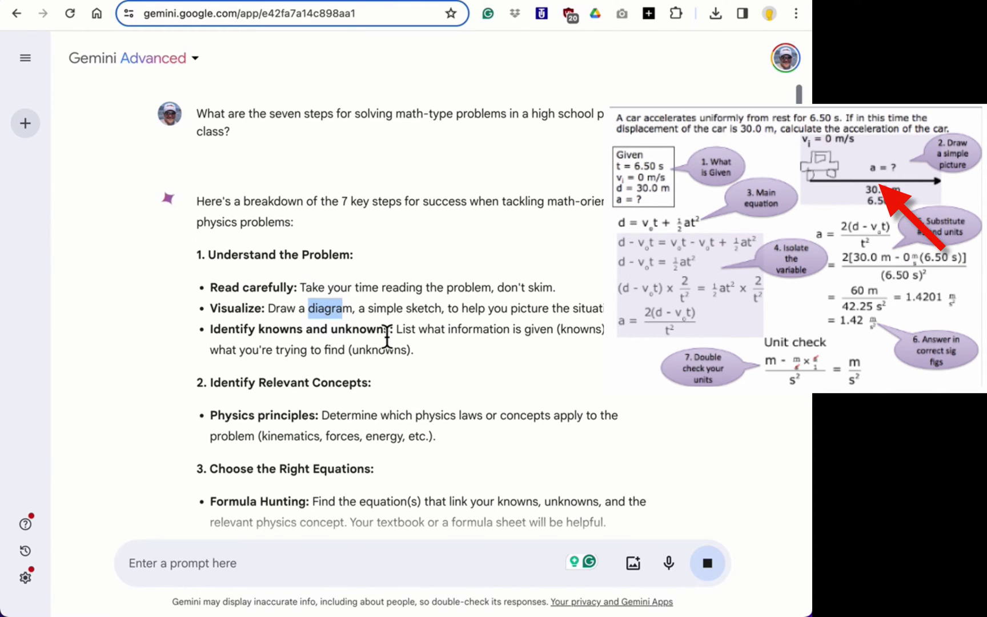
drag(406, 331, 209, 321)
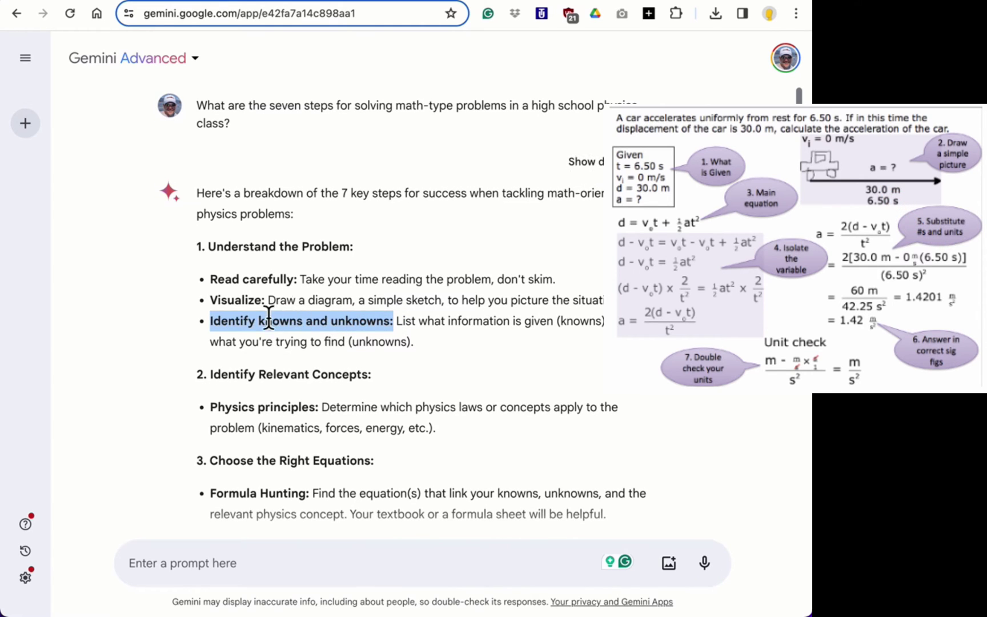
- Highlight the Formula Hunting tip and the words 'rearrange' and 'equations' in the planning step
scroll(282, 315, down, 3)
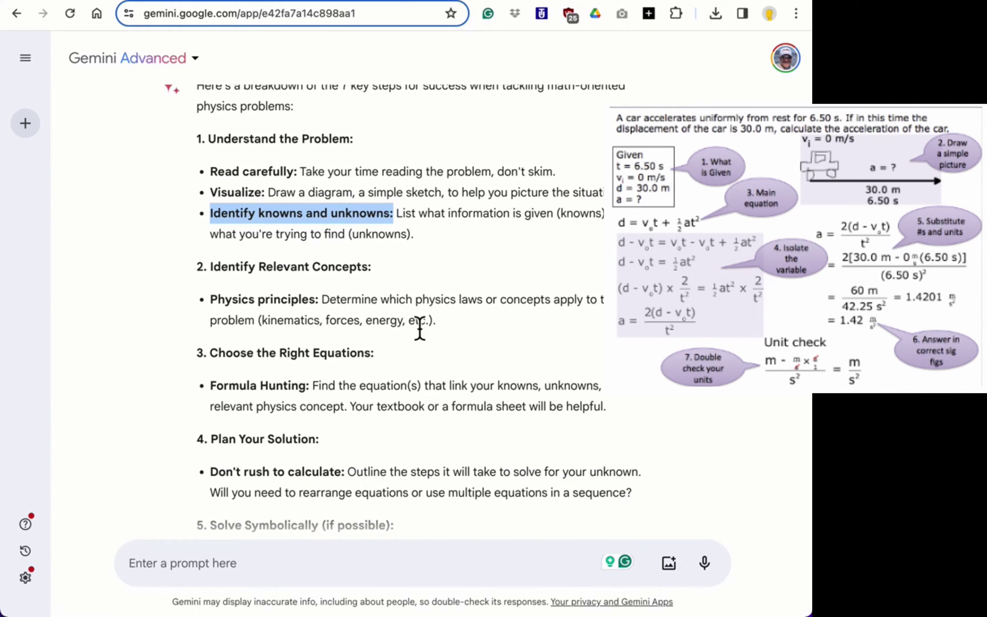
scroll(419, 328, down, 1)
drag(374, 342, 313, 346)
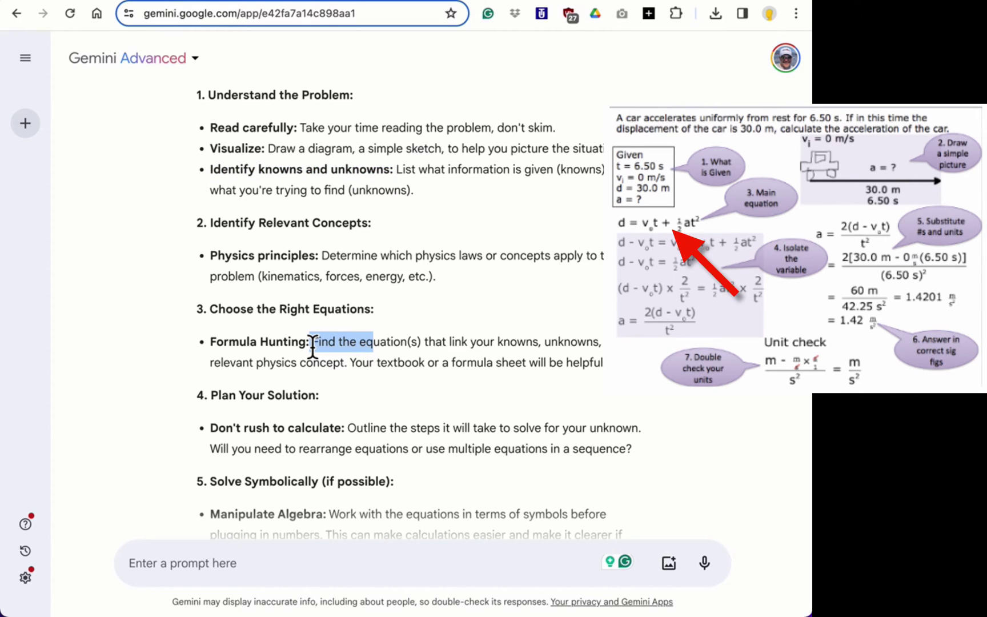
scroll(313, 346, down, 2)
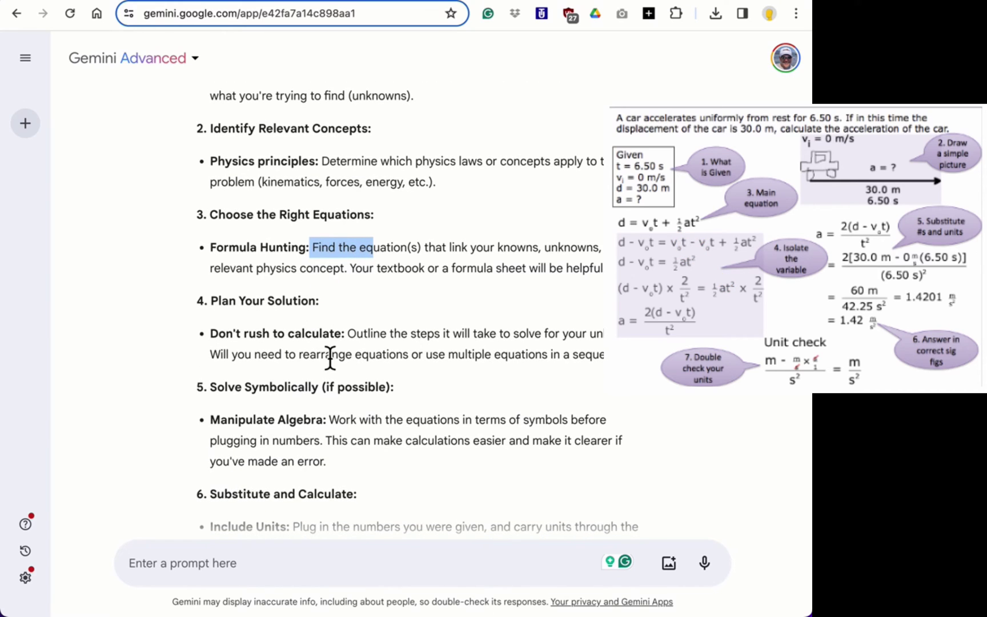
drag(376, 355, 331, 358)
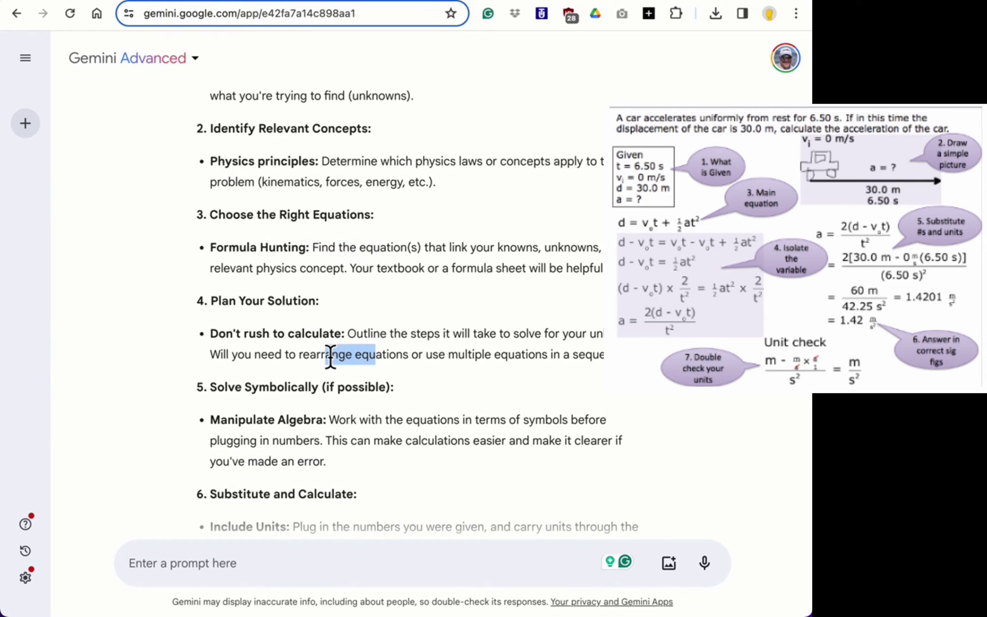
scroll(374, 368, down, 1)
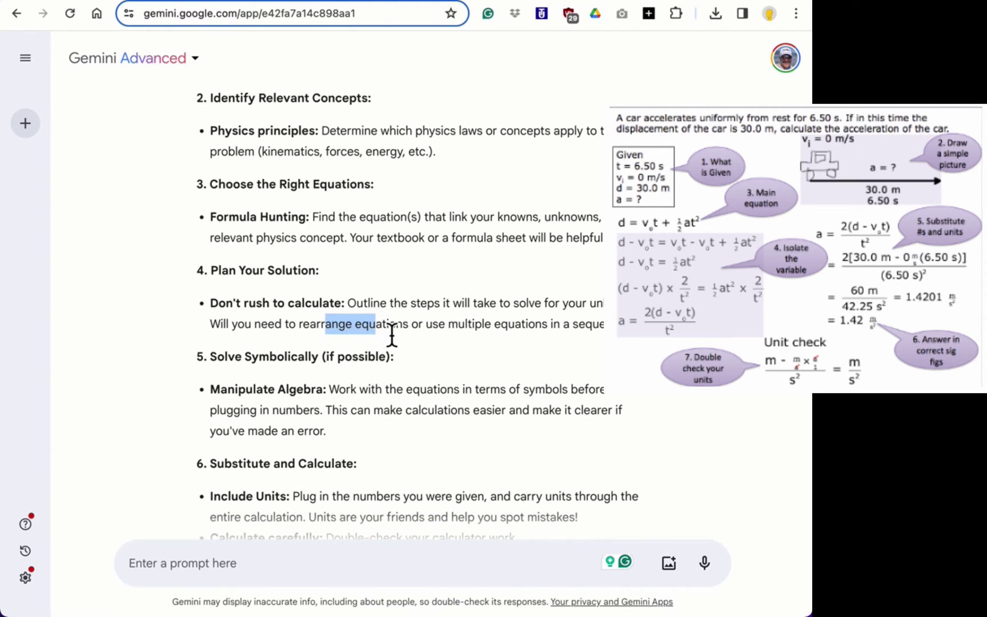
drag(404, 331, 341, 332)
scroll(340, 334, down, 1)
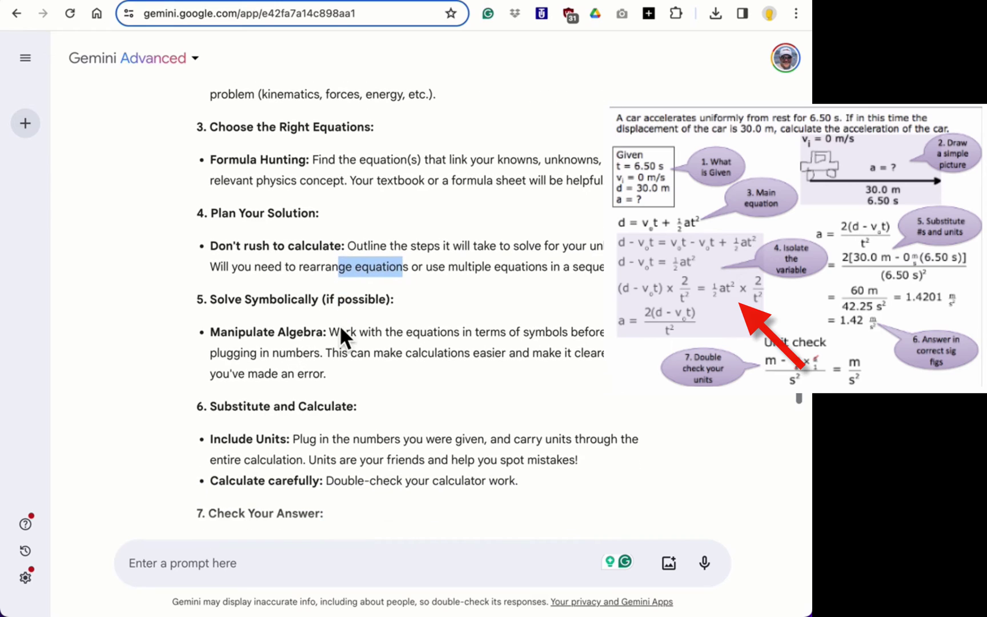
scroll(345, 379, down, 1)
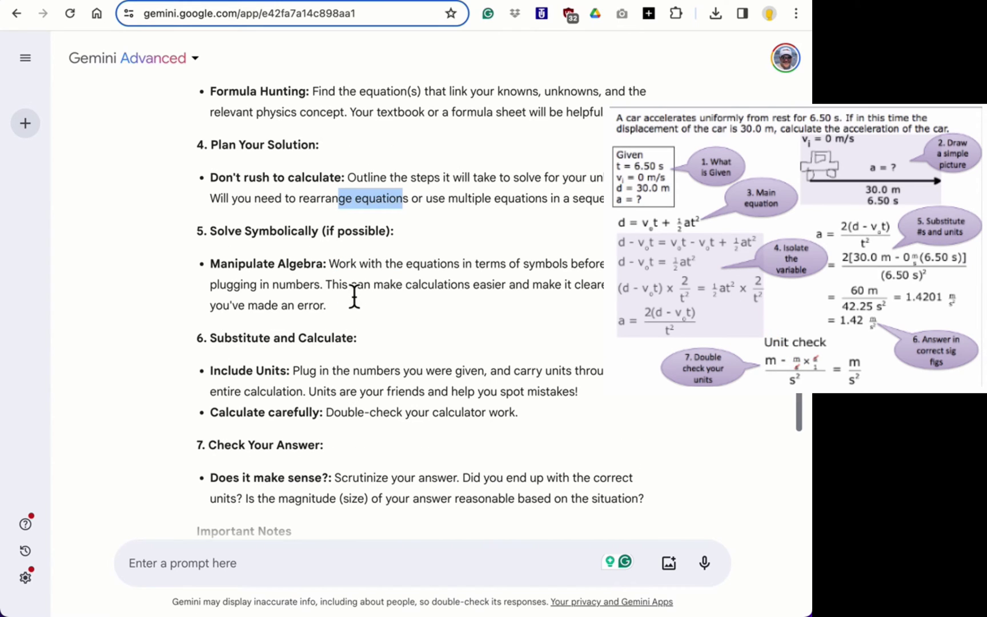
- Highlight the Manipulate Algebra, Include Units, Calculate carefully and Does it make sense explanations
drag(350, 286, 280, 275)
scroll(357, 329, down, 1)
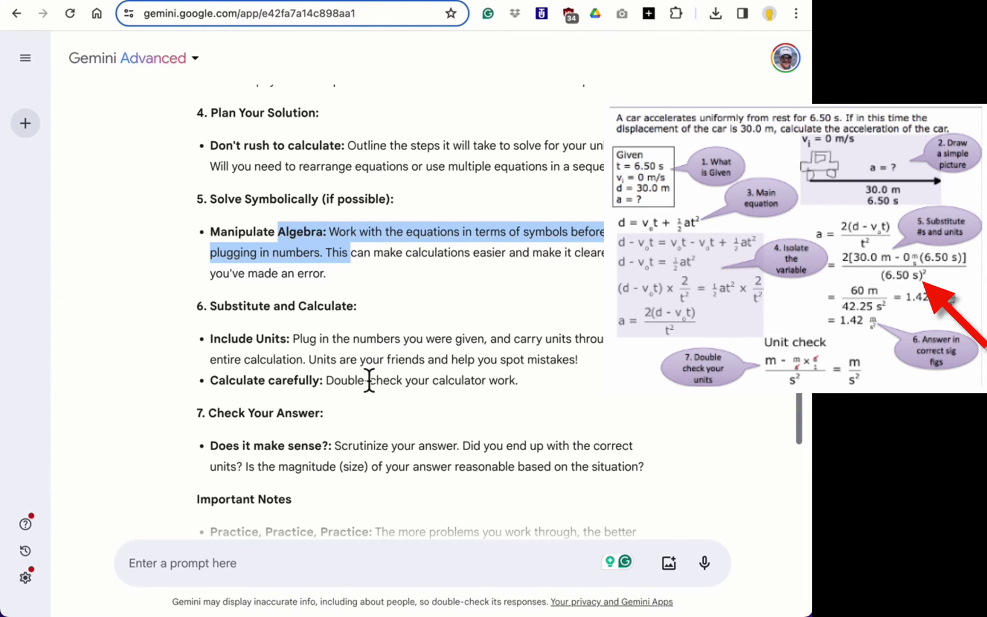
drag(369, 381, 252, 345)
scroll(321, 397, down, 2)
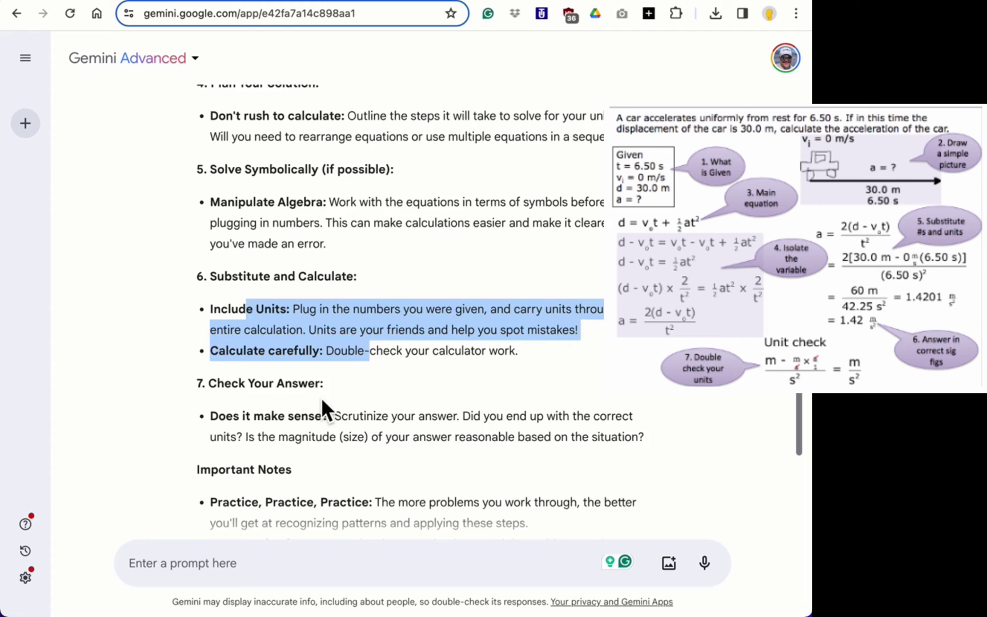
drag(377, 409, 326, 399)
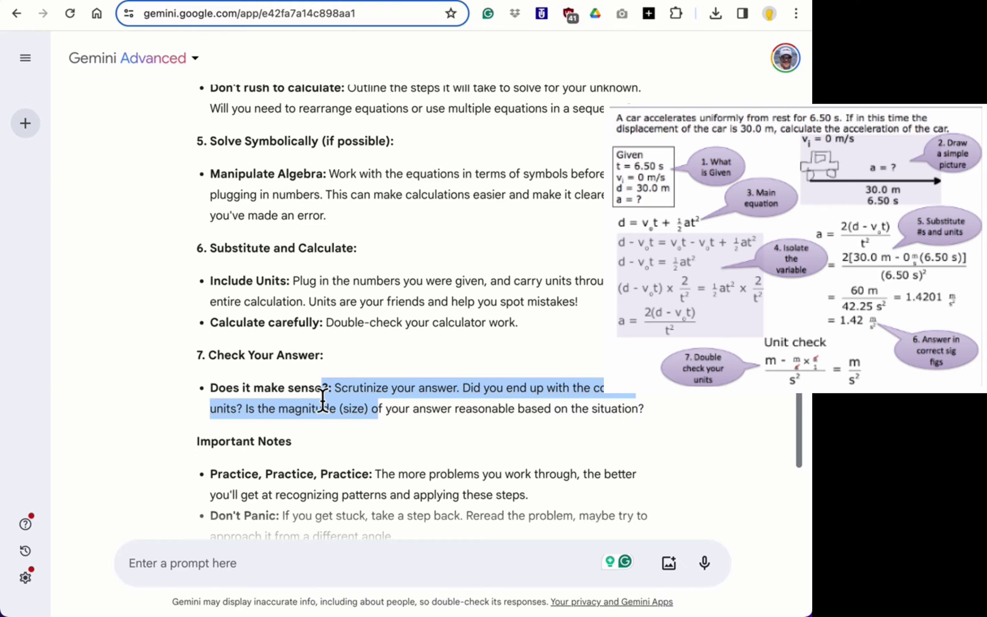
scroll(323, 400, down, 3)
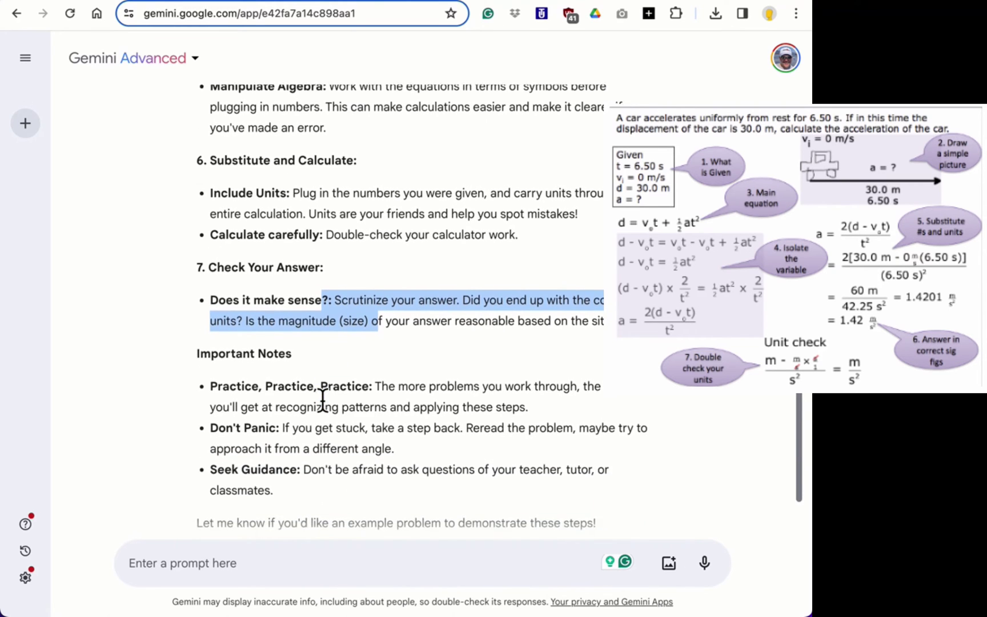
scroll(322, 400, down, 2)
drag(318, 420, 261, 409)
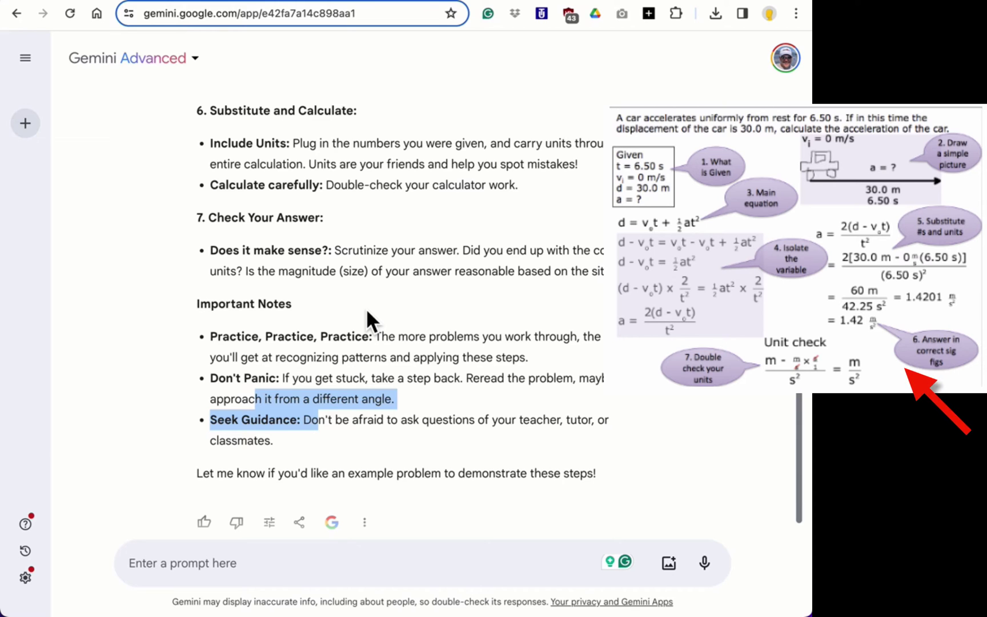
scroll(367, 311, down, 1)
scroll(367, 320, down, 1)
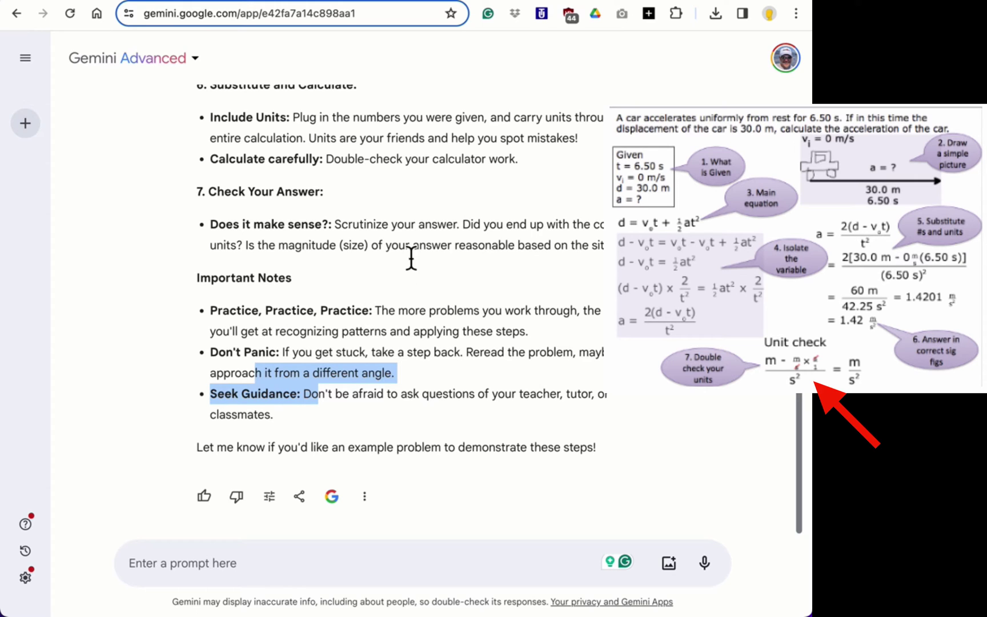
drag(425, 238, 290, 234)
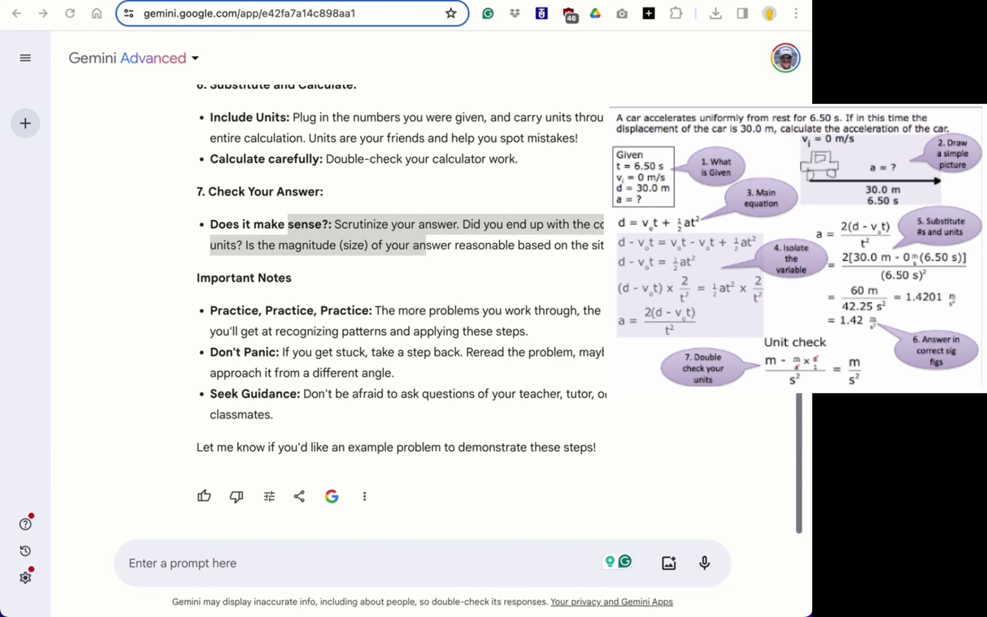
- Paste the follow-up prompt listing seven steps, from writing givens to unit check
click(183, 564)
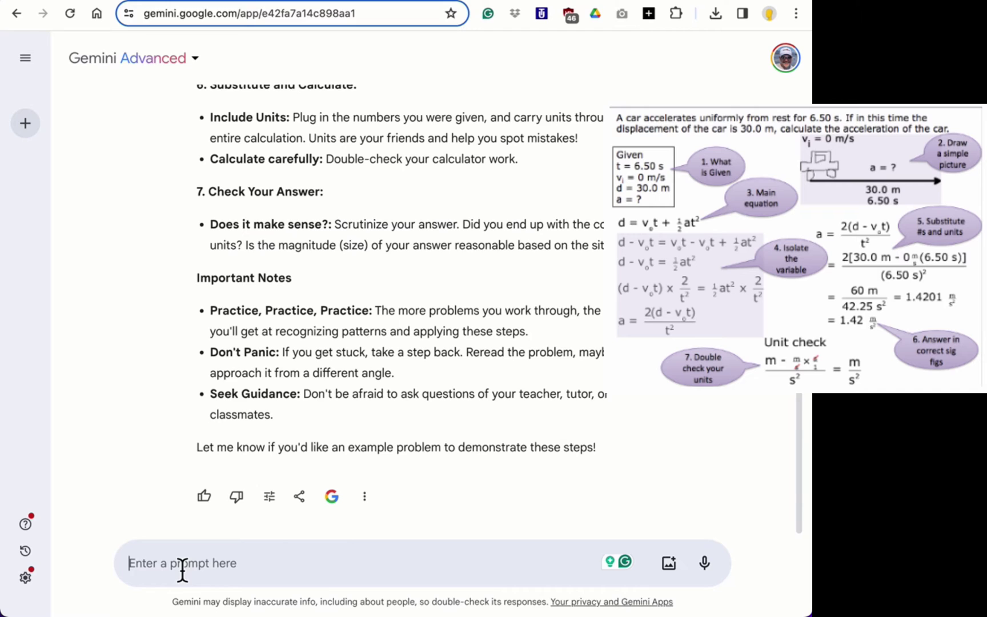
text(Do you understand the following steps for solving math-type problems in a high school physics class?  1. Write down what is given. 2. Draw a simple picture. 3. Write down the main equation that is going to be used. 4. Isolate the variable in the main equation. 5. Substitute what is given into the equation. 6. Find the answer in proper signification figures.)
scroll(191, 533, up, 2)
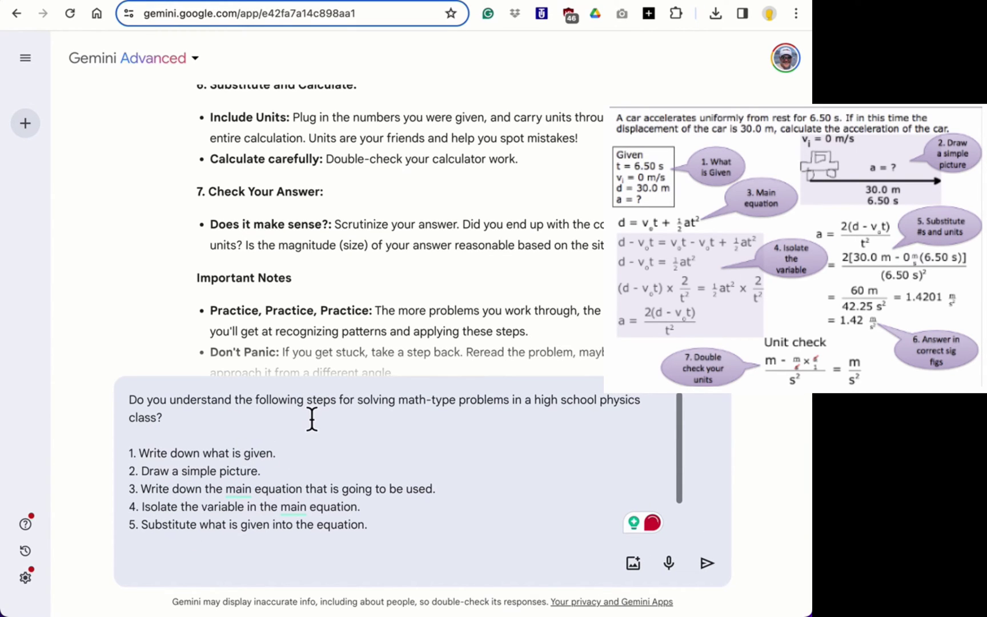
drag(427, 412, 503, 412)
scroll(306, 511, down, 1)
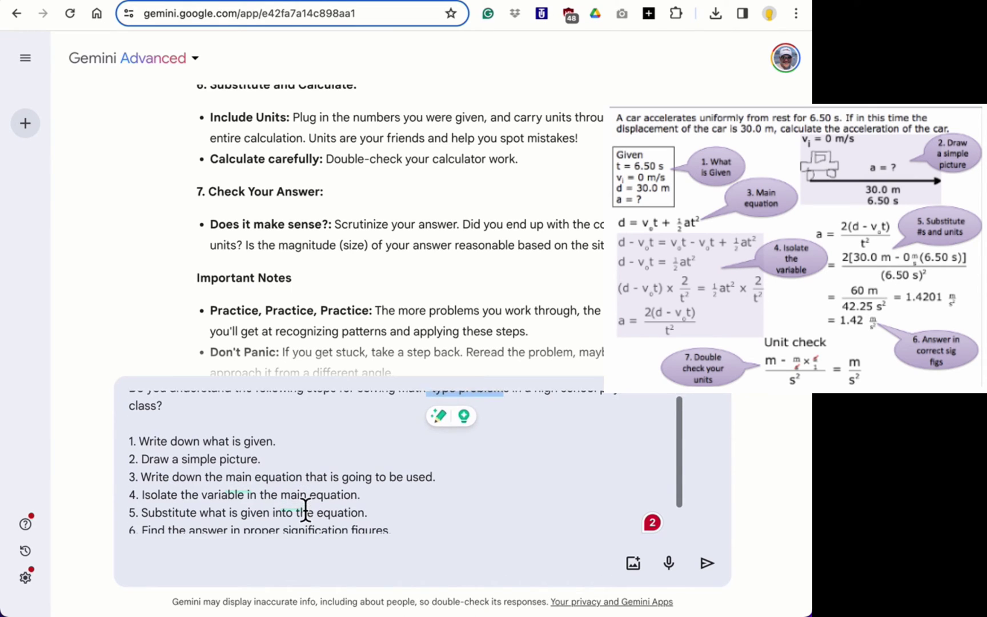
- Review the 'main equation' wording in step 3, dismissing the rewrite suggestions
drag(278, 435, 211, 436)
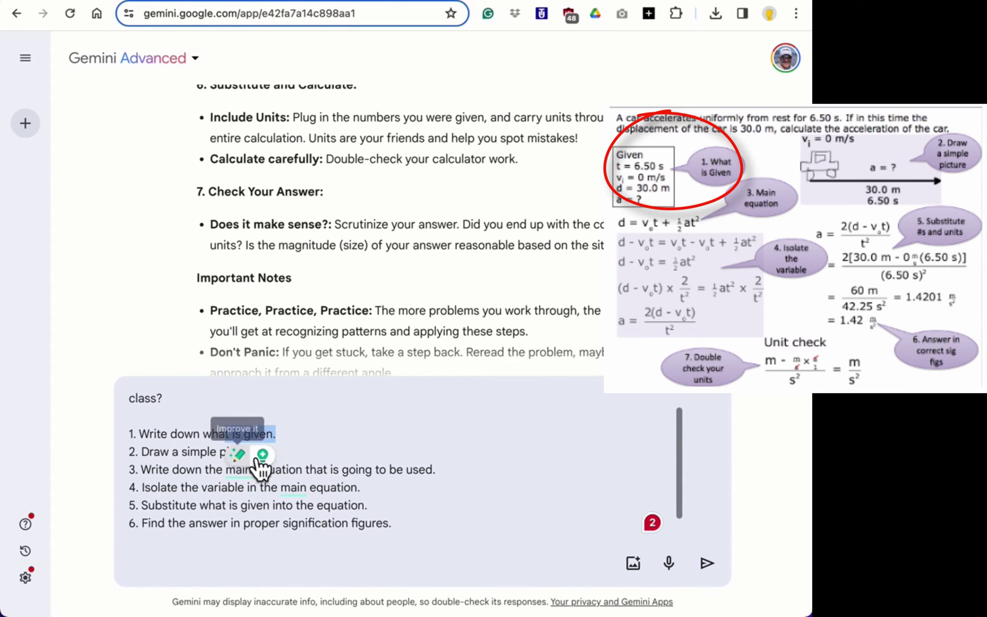
click(262, 455)
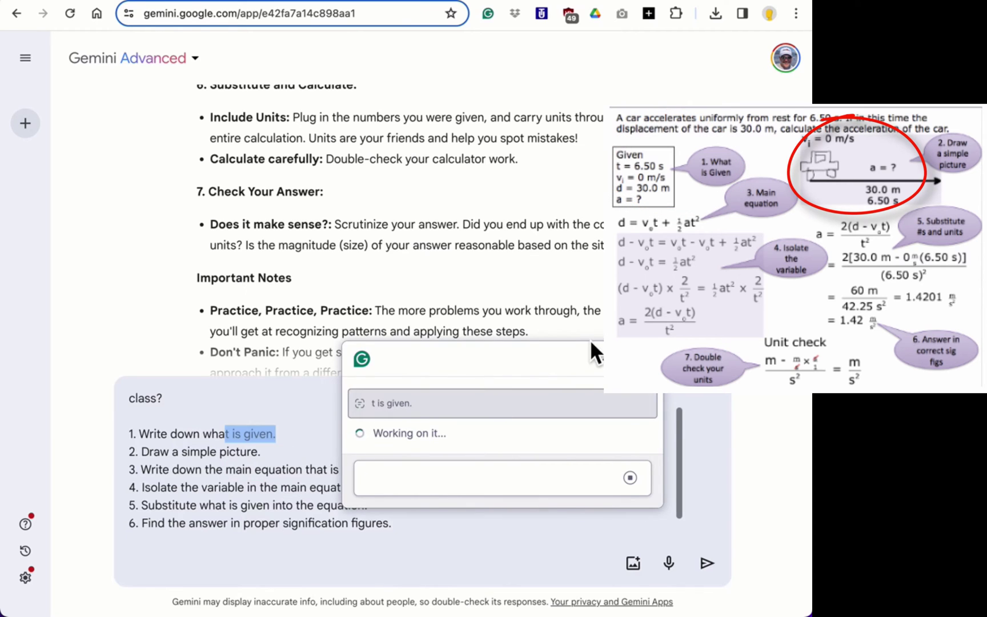
click(293, 467)
drag(293, 468, 236, 468)
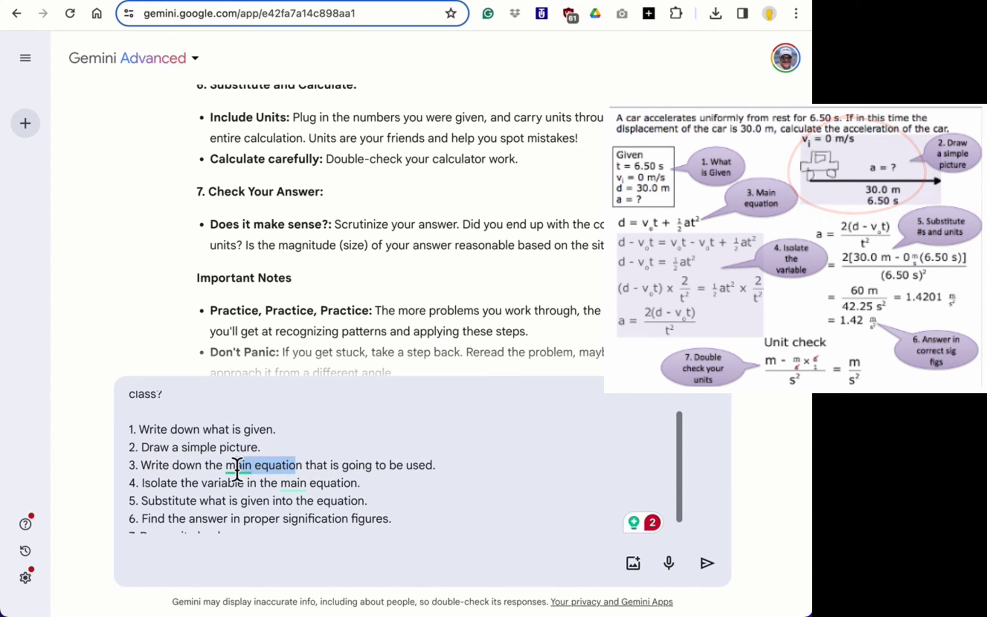
click(203, 485)
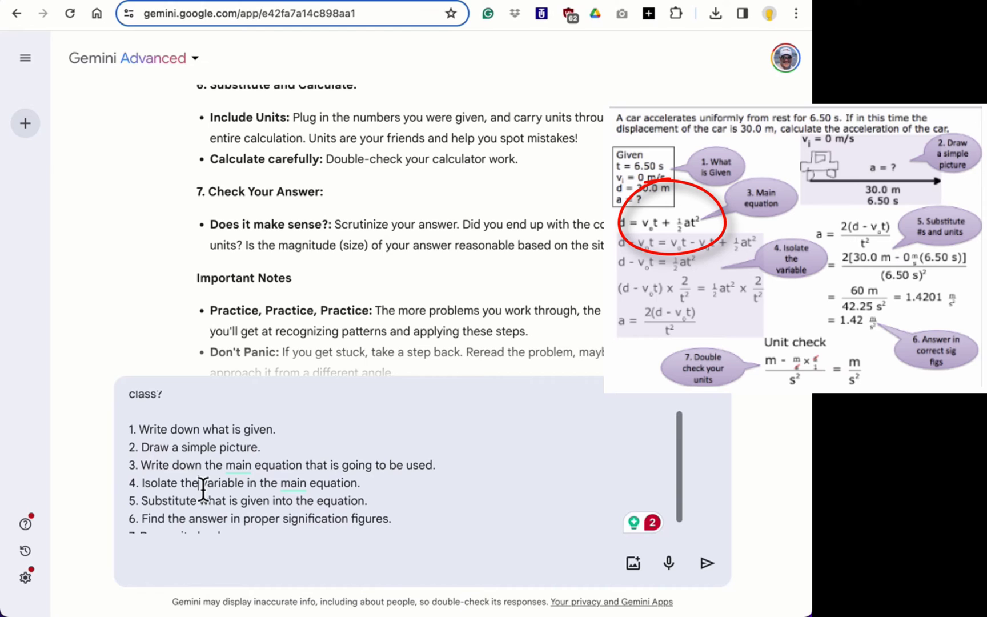
- Check the wording 'variable', 'significant figures', 'check' and 'understand' in the prompt
drag(201, 485, 227, 490)
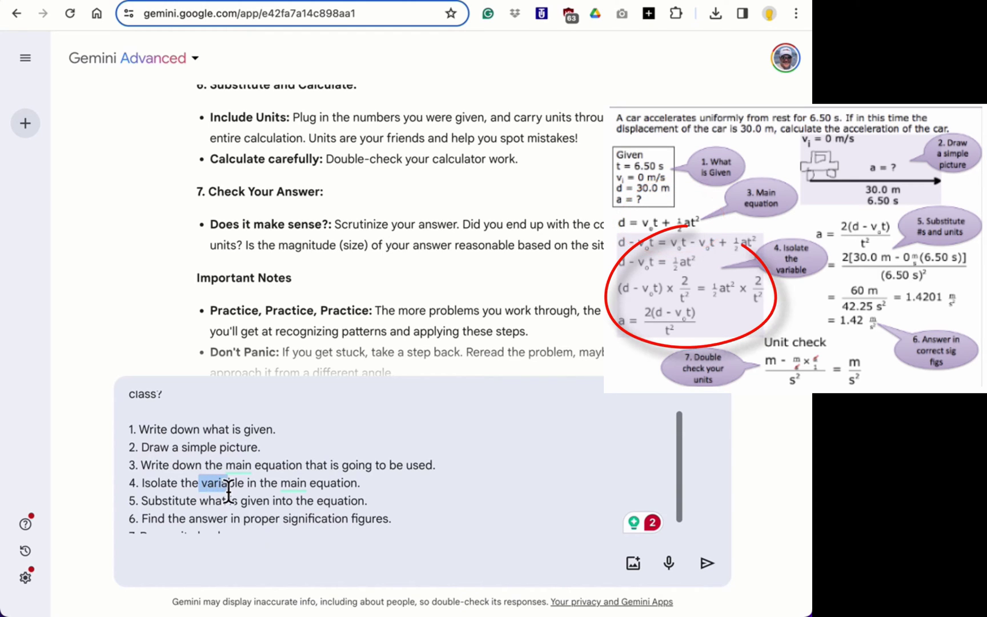
scroll(233, 511, down, 1)
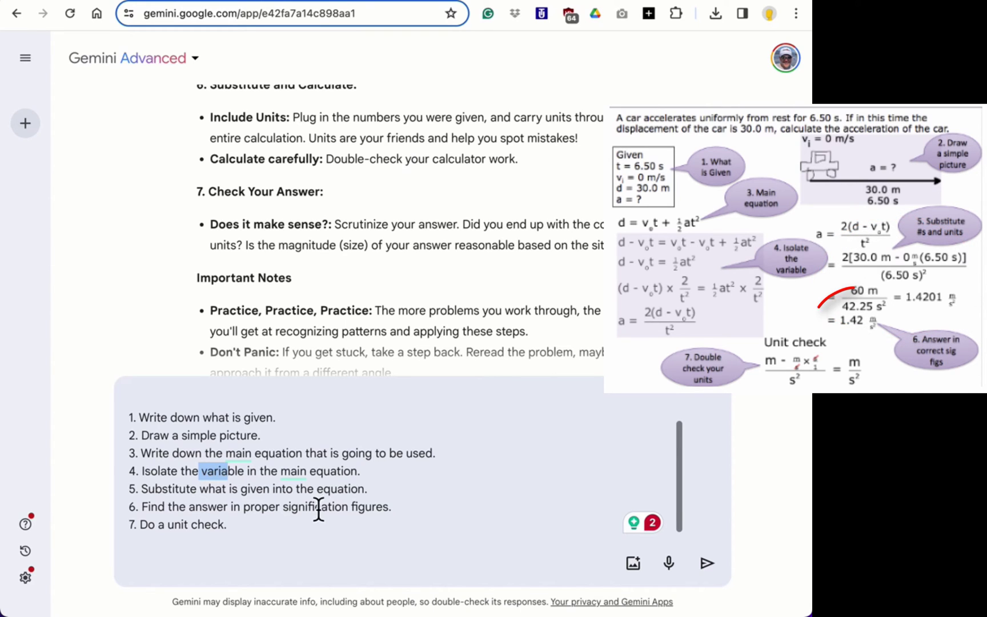
drag(306, 508, 376, 508)
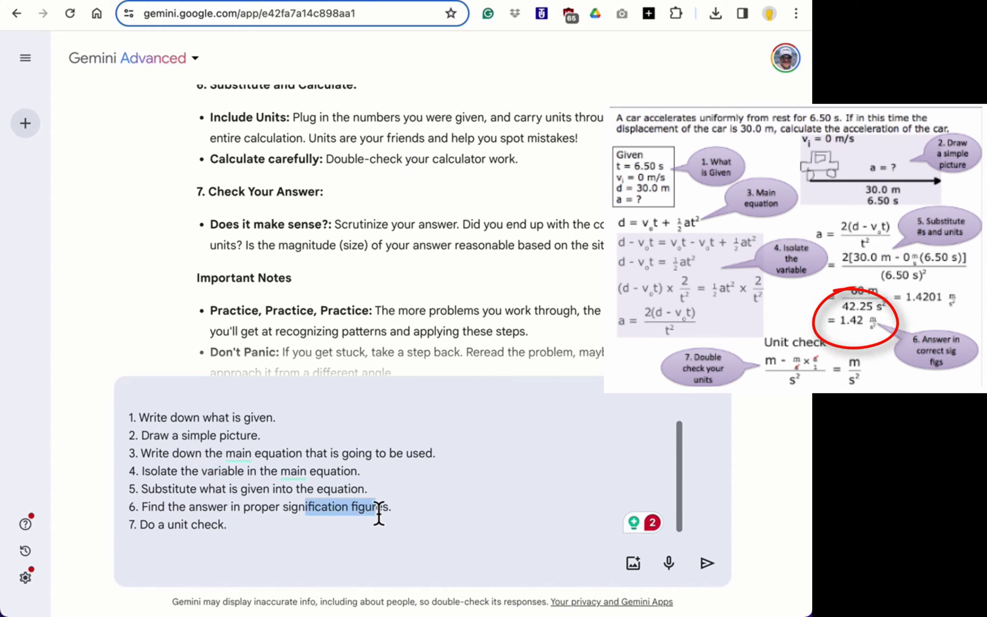
double_click(229, 527)
scroll(338, 452, up, 2)
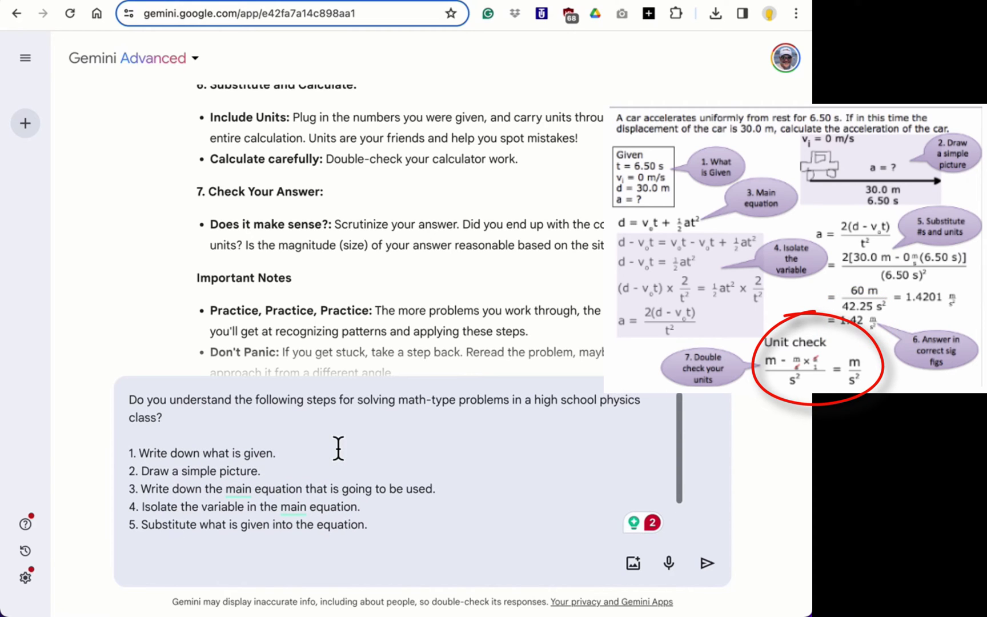
drag(236, 401, 182, 401)
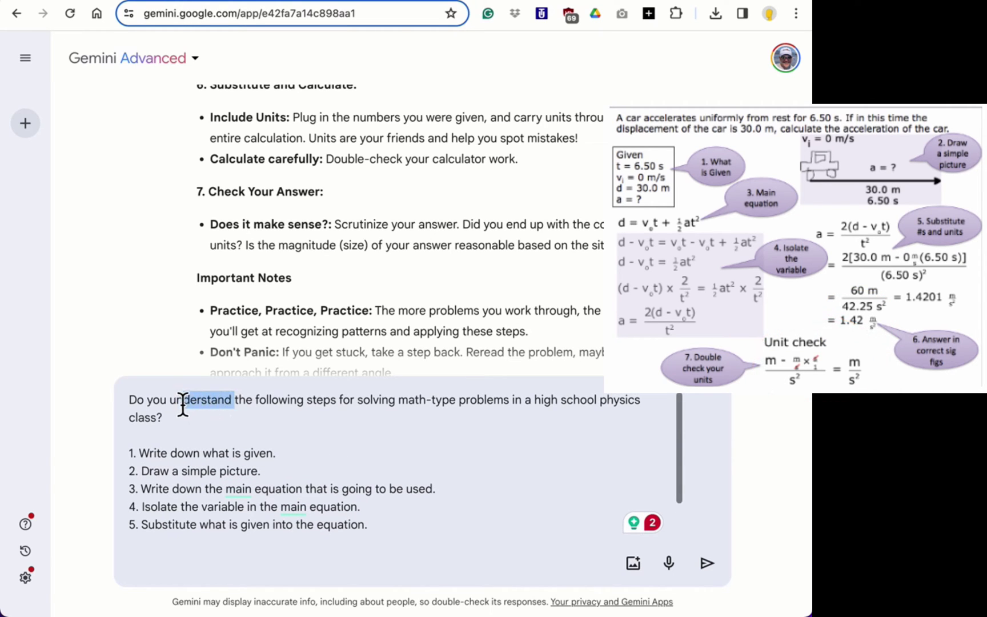
click(332, 417)
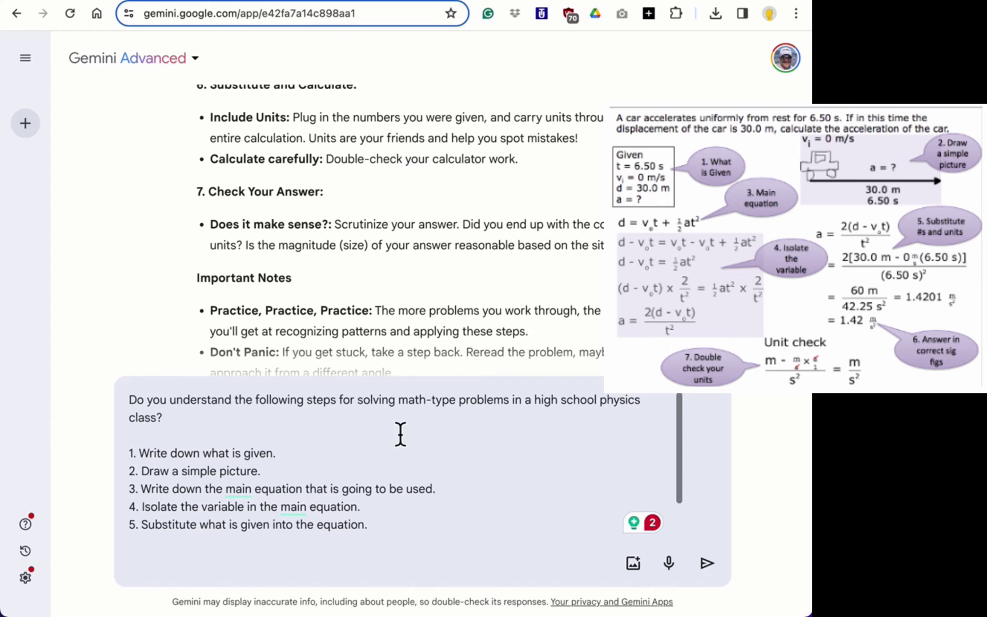
- Send the follow-up and read Gemini's strengths, suggested enhancements and Overall verdict
click(707, 563)
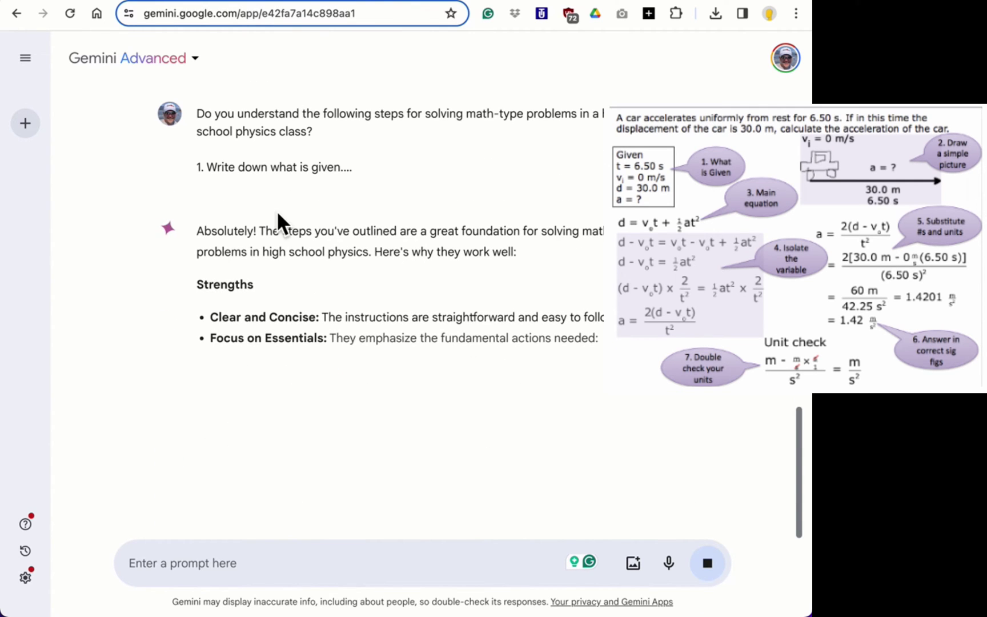
drag(263, 236, 204, 236)
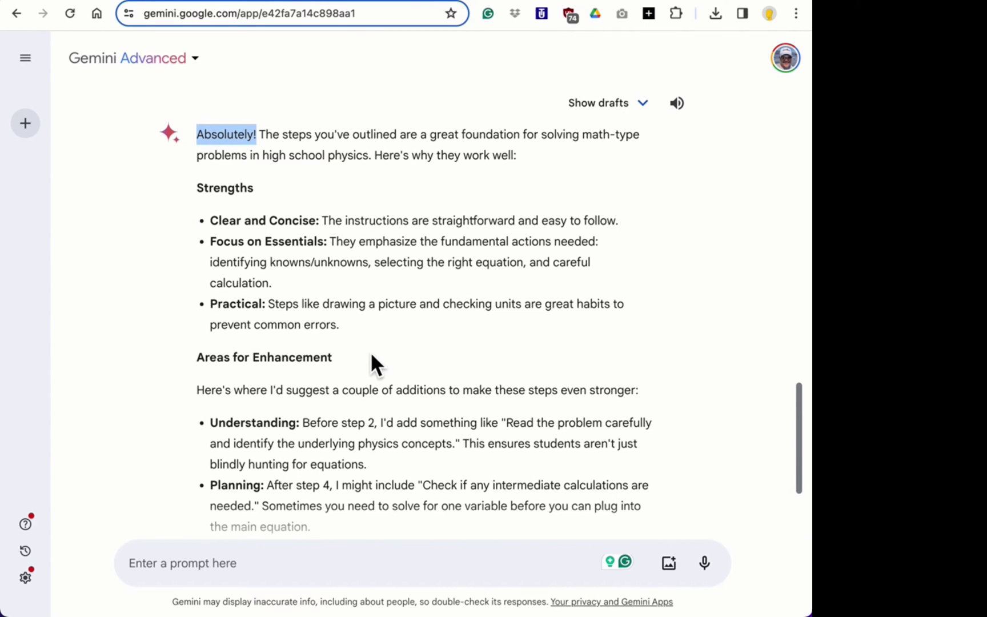
scroll(370, 352, down, 1)
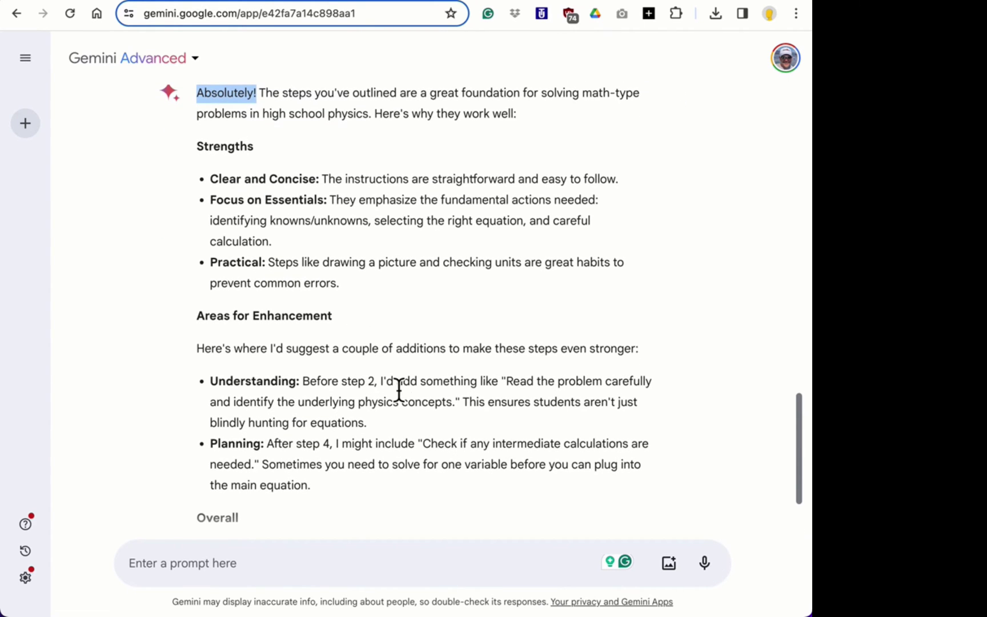
scroll(435, 403, down, 1)
scroll(435, 403, down, 3)
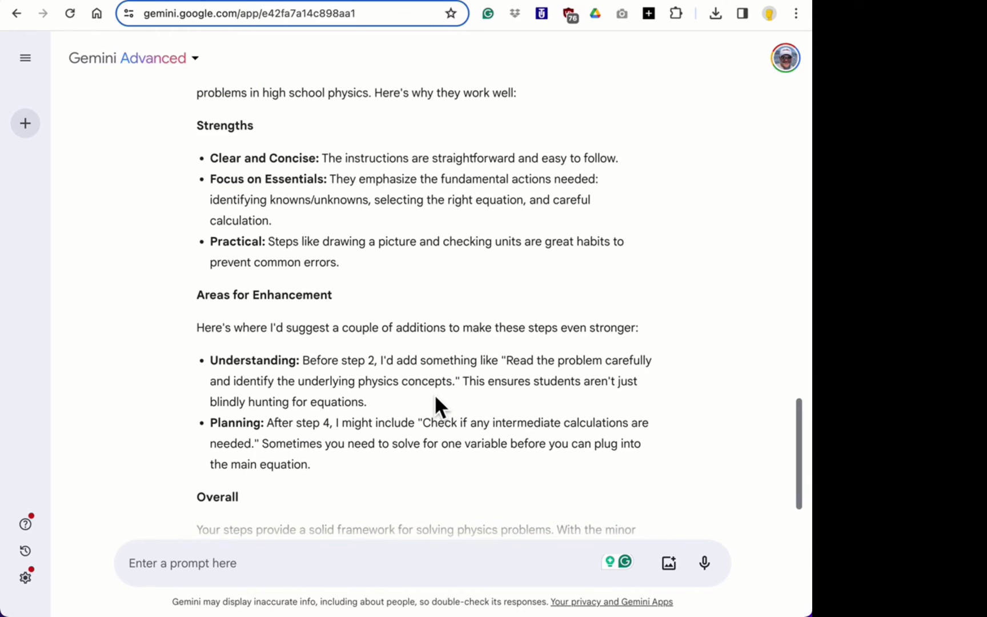
scroll(435, 400, down, 1)
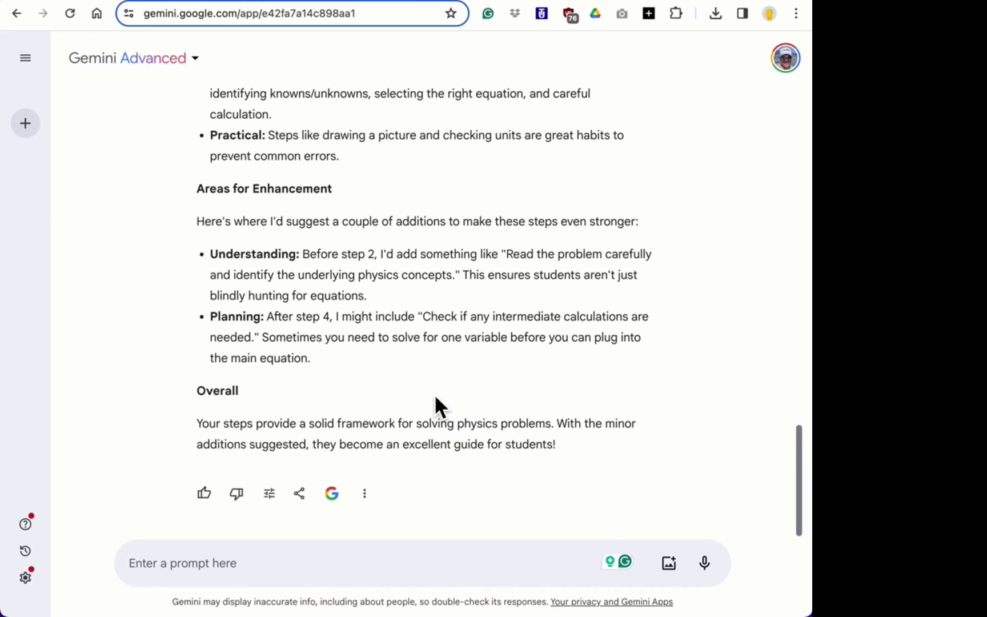
scroll(435, 403, down, 1)
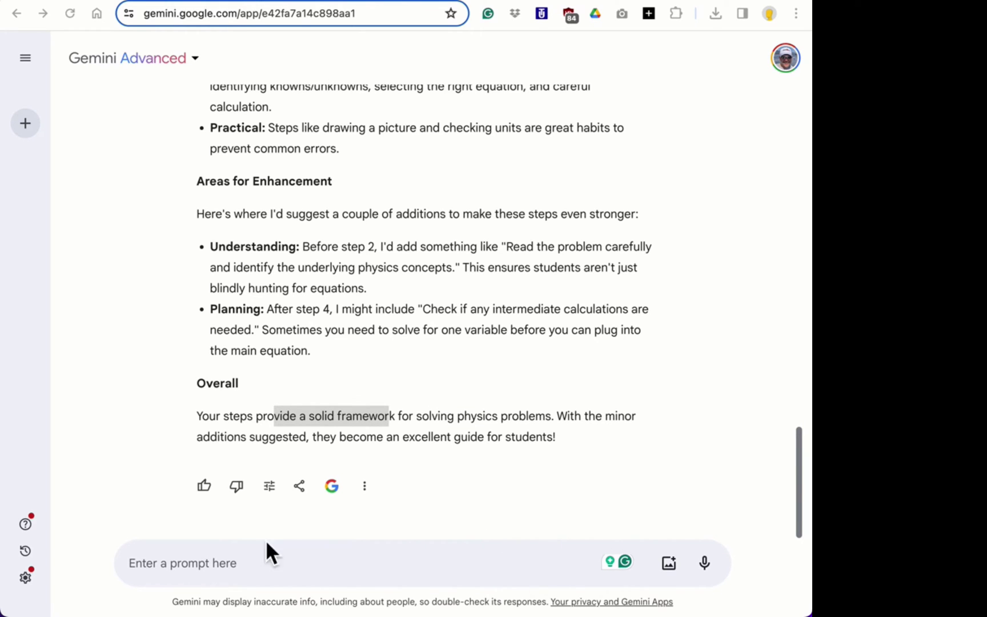
- Paste the 6.50 s, 30.0 m car-acceleration prompt requesting the seven labelled steps
click(168, 565)
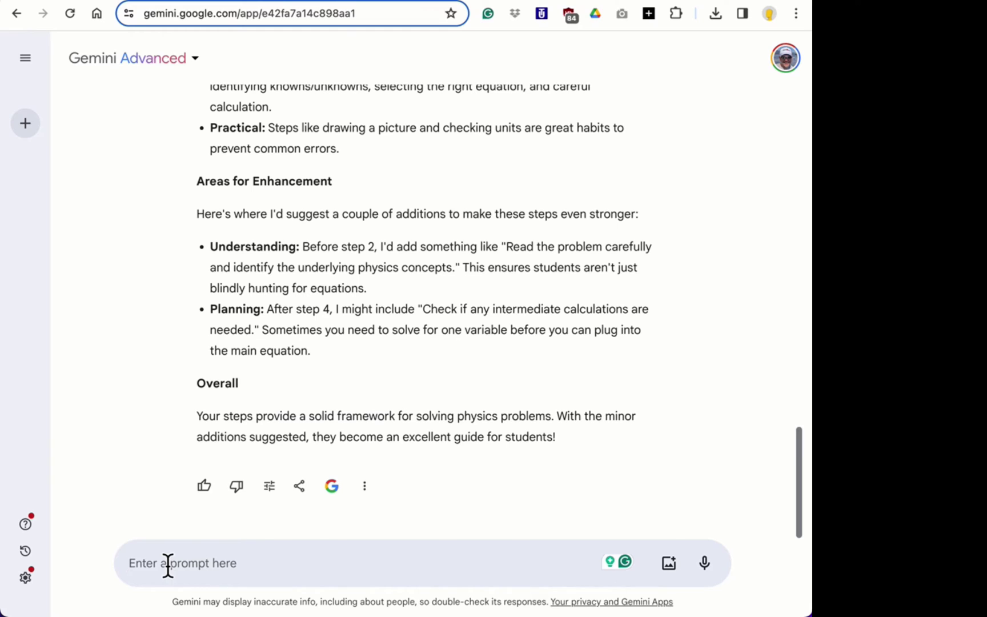
text(Use the above seven steps to solve this problem. Label each step.  A car accelerates uniformly from rest for 6.50 s. If this time, the car's displacement is 30.0 m, calculate the car's acceleration.)
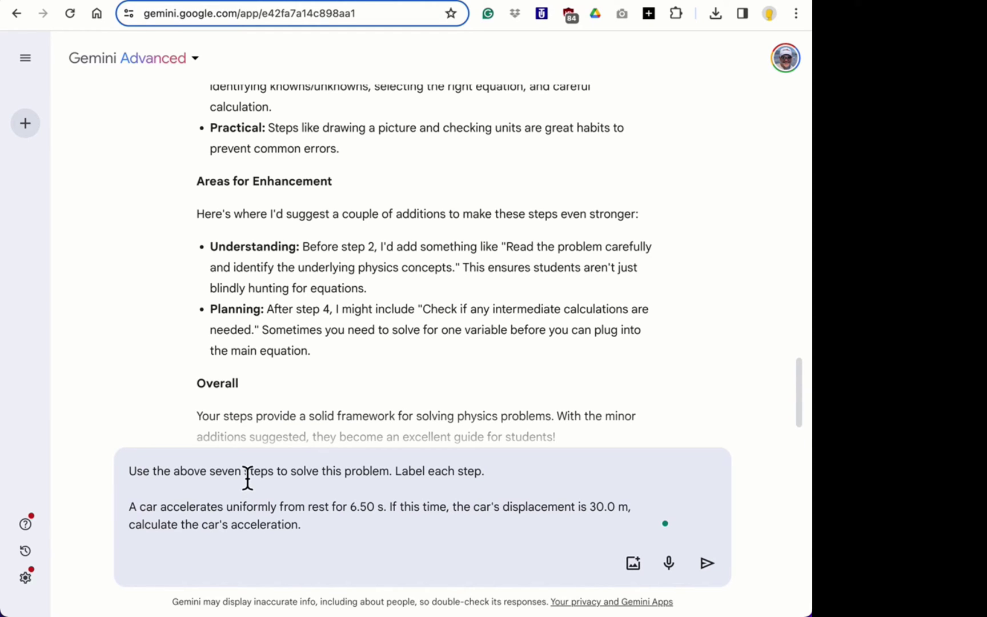
drag(291, 473, 175, 474)
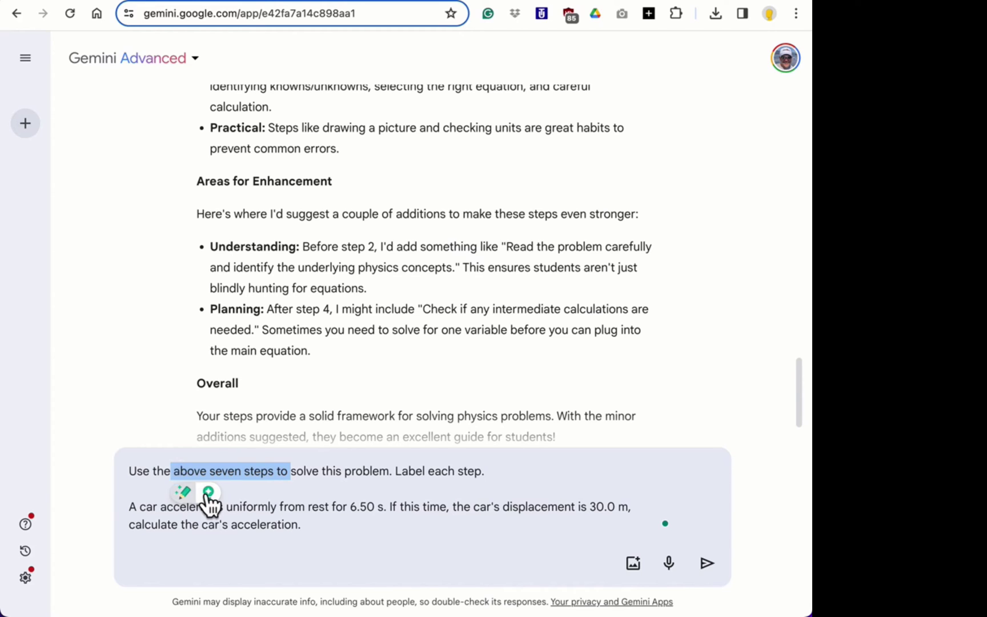
drag(314, 530, 229, 531)
click(318, 537)
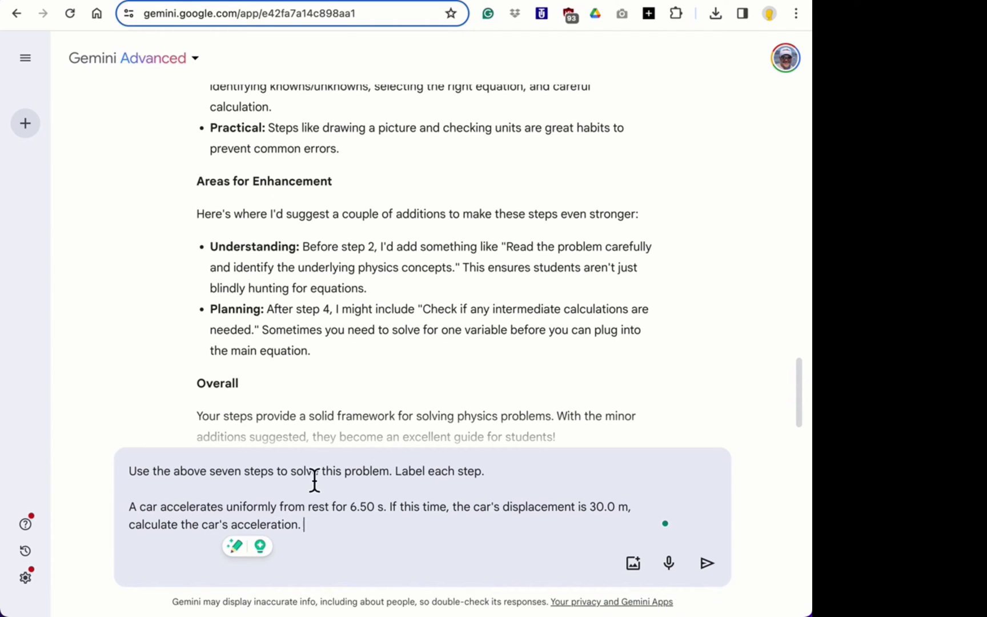
drag(312, 472, 210, 472)
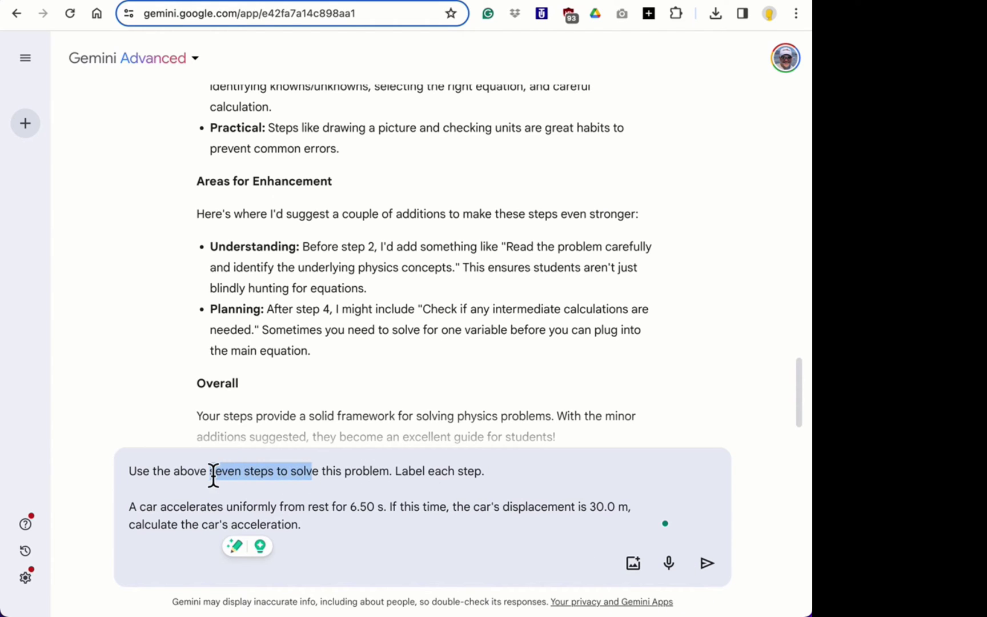
- Submit the car problem and review the four given values in step 1
click(720, 574)
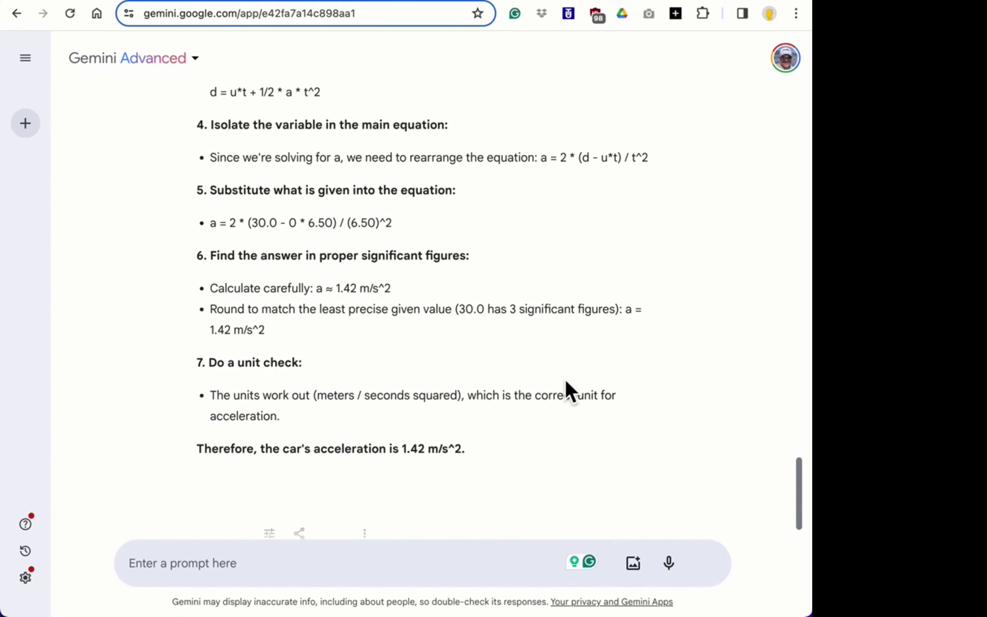
scroll(566, 381, up, 4)
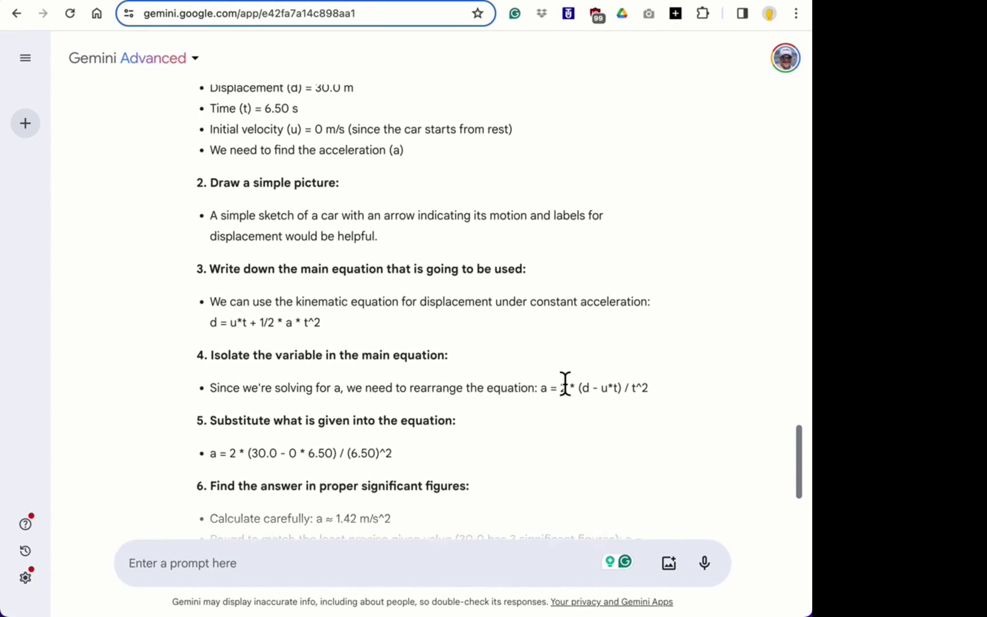
scroll(565, 383, up, 3)
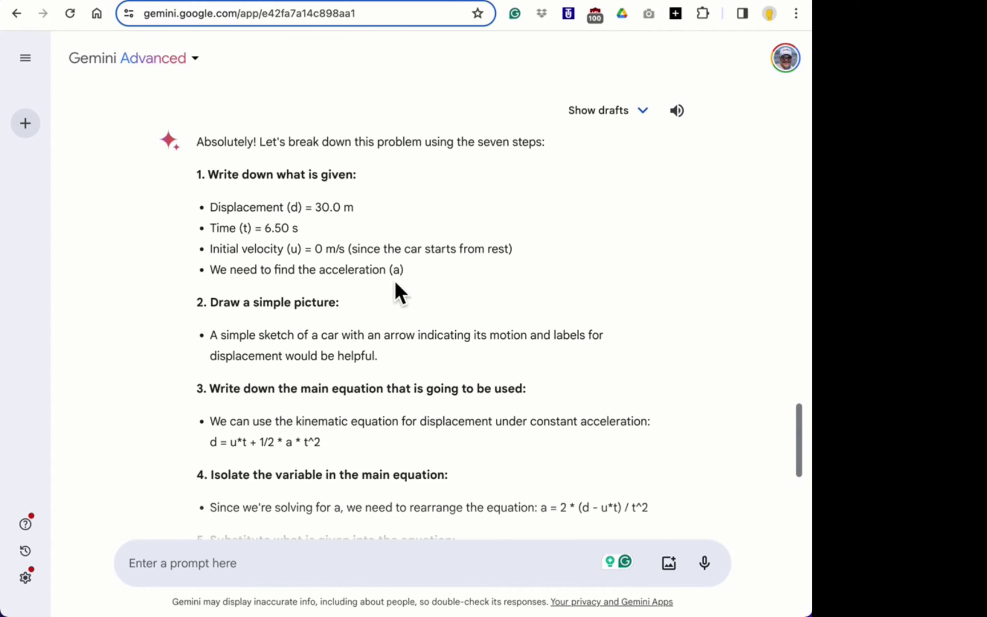
drag(420, 274, 210, 217)
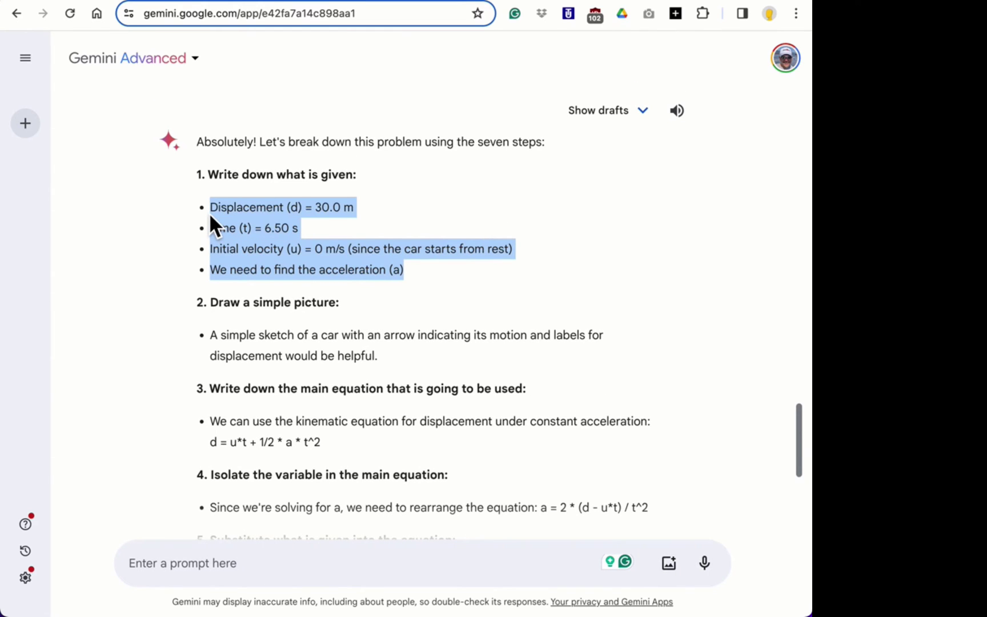
scroll(401, 359, down, 1)
click(395, 334)
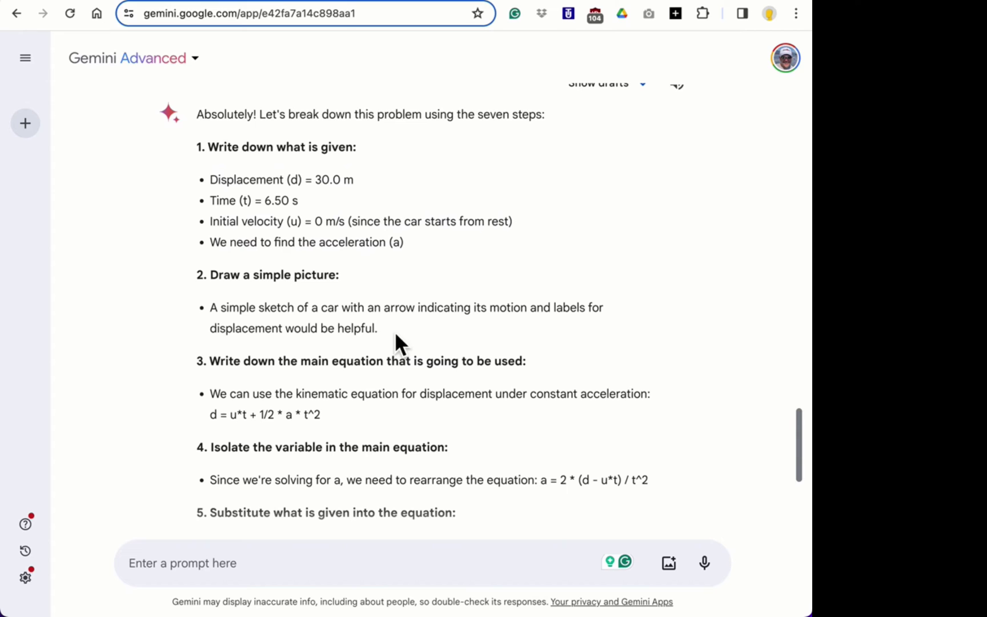
- Review the step 2 picture and the step 3 equation d = u*t + 1/2 * a * t^2
drag(395, 335, 284, 319)
scroll(280, 323, down, 2)
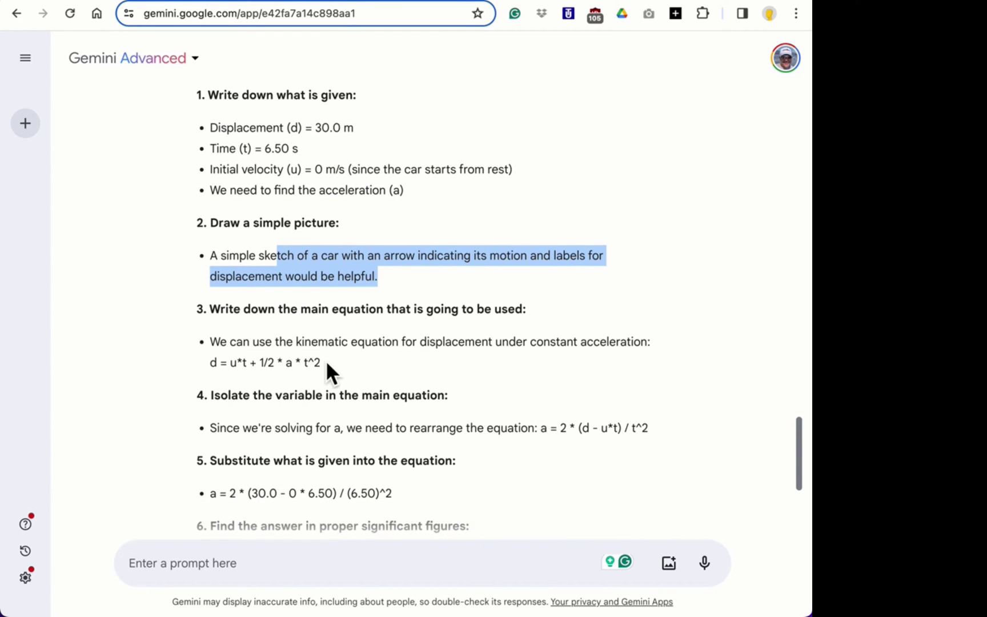
drag(327, 363, 210, 361)
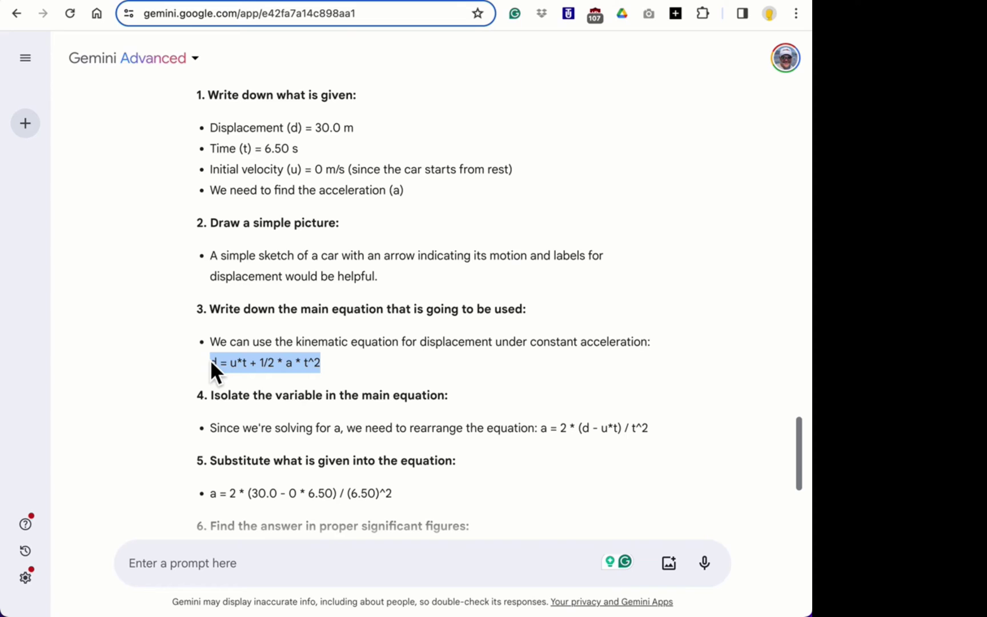
click(244, 371)
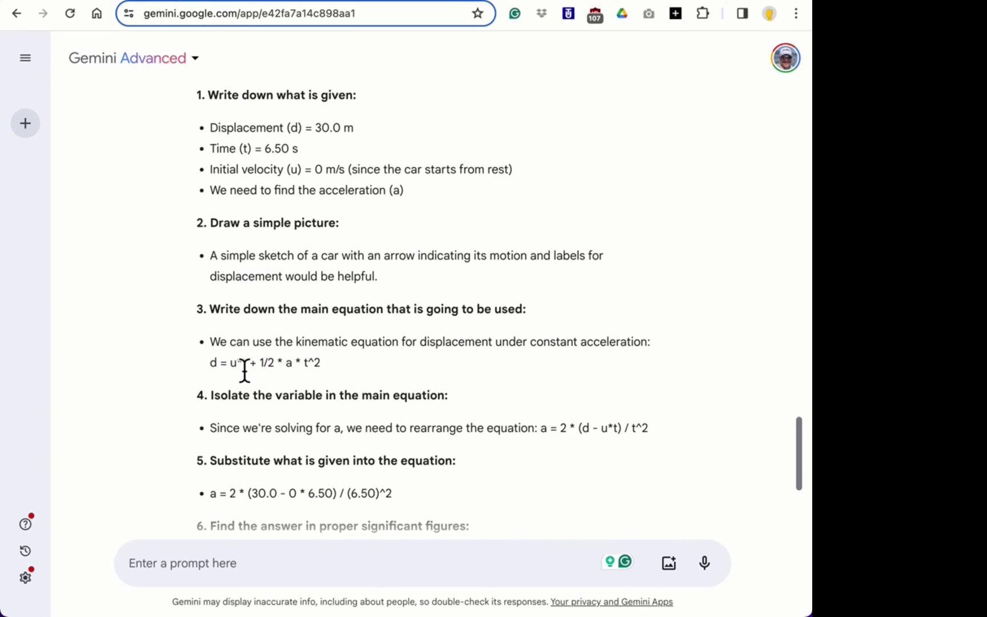
double_click(240, 367)
double_click(312, 369)
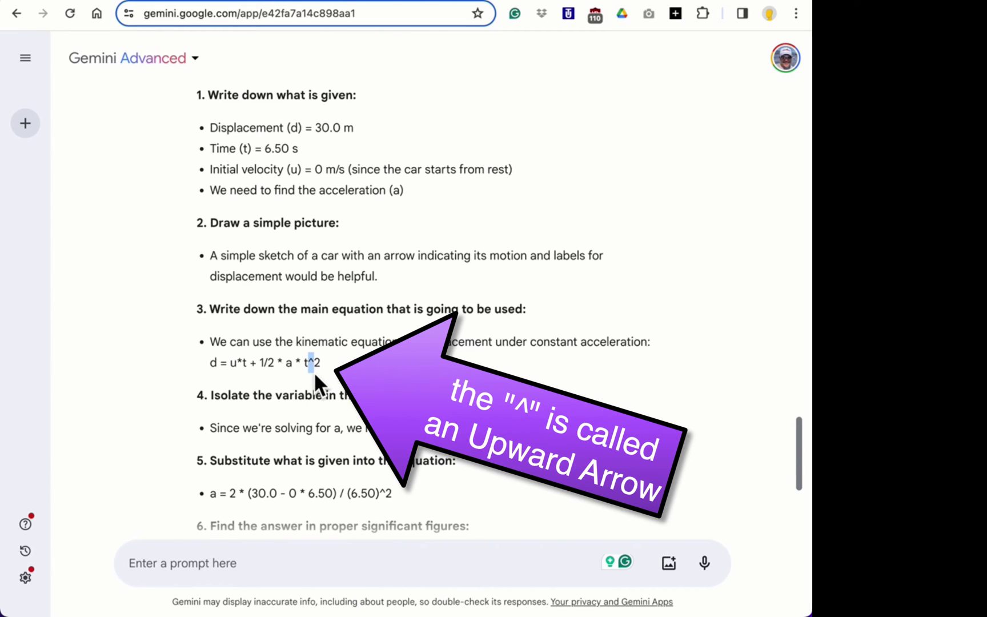
- Review the rearrangement to a = 2 * (d - u*t) / t^2 and the result a ≈ 1.42 m/s^2
scroll(315, 376, down, 1)
scroll(315, 375, down, 1)
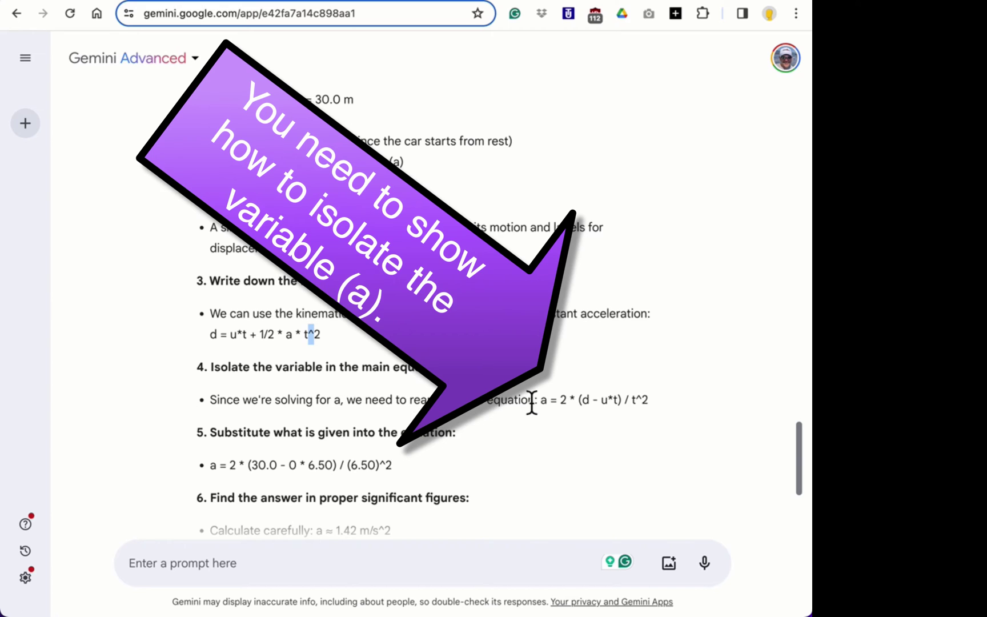
drag(547, 402, 262, 406)
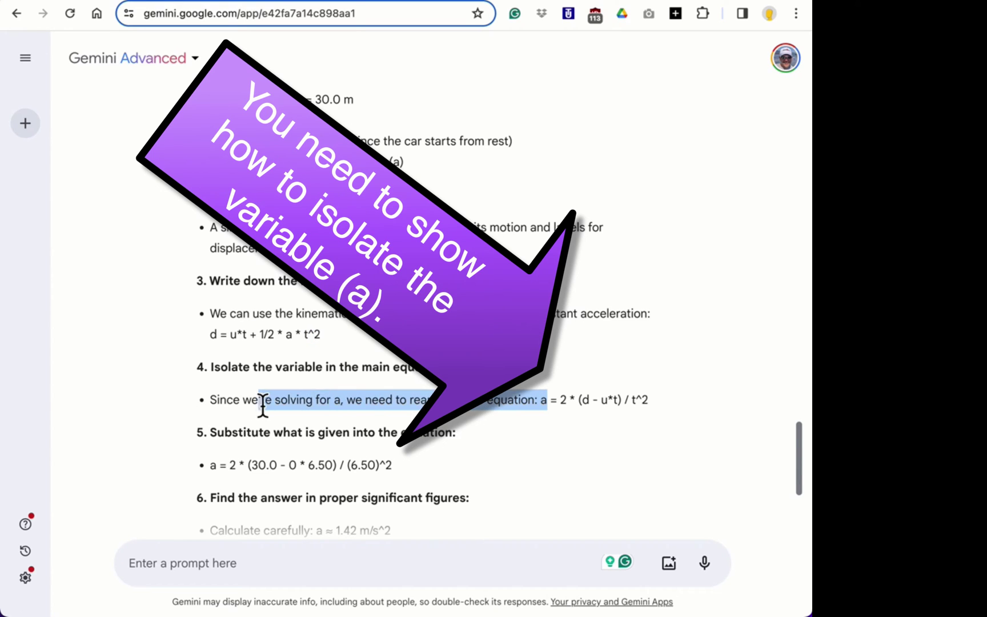
drag(550, 408, 546, 407)
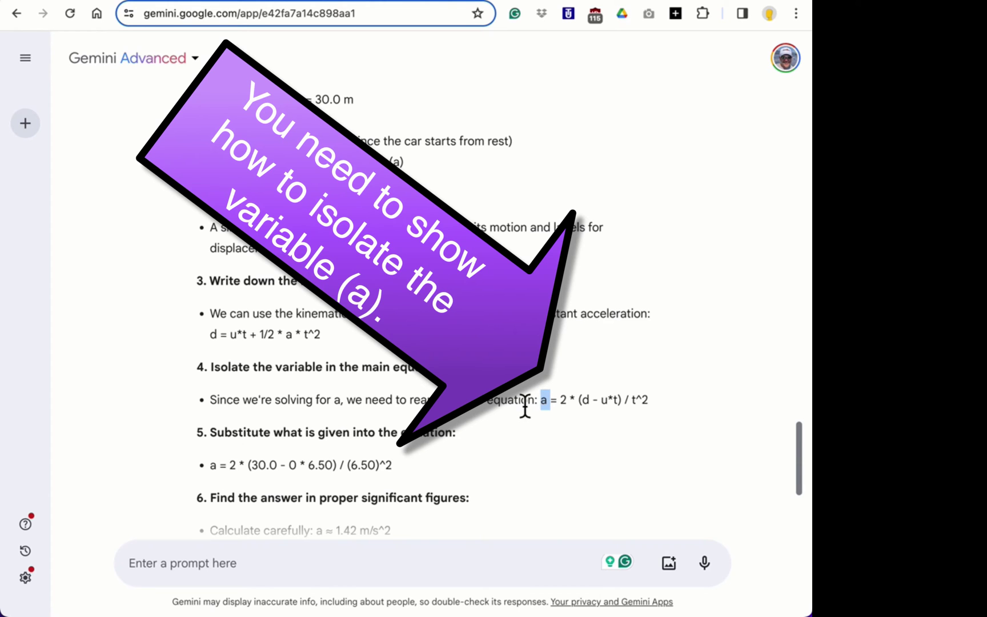
scroll(525, 406, down, 1)
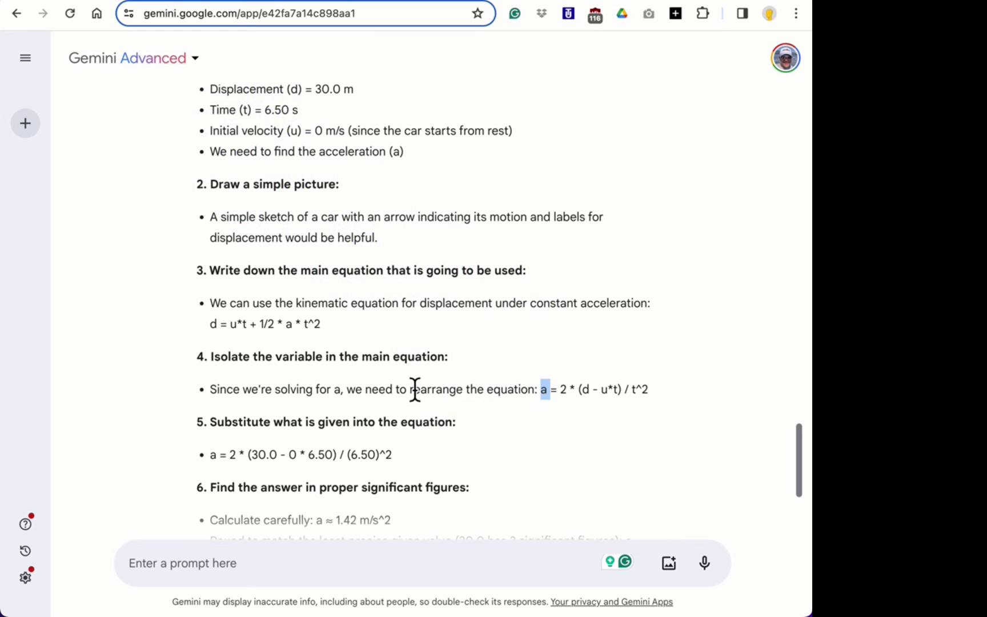
scroll(415, 389, down, 1)
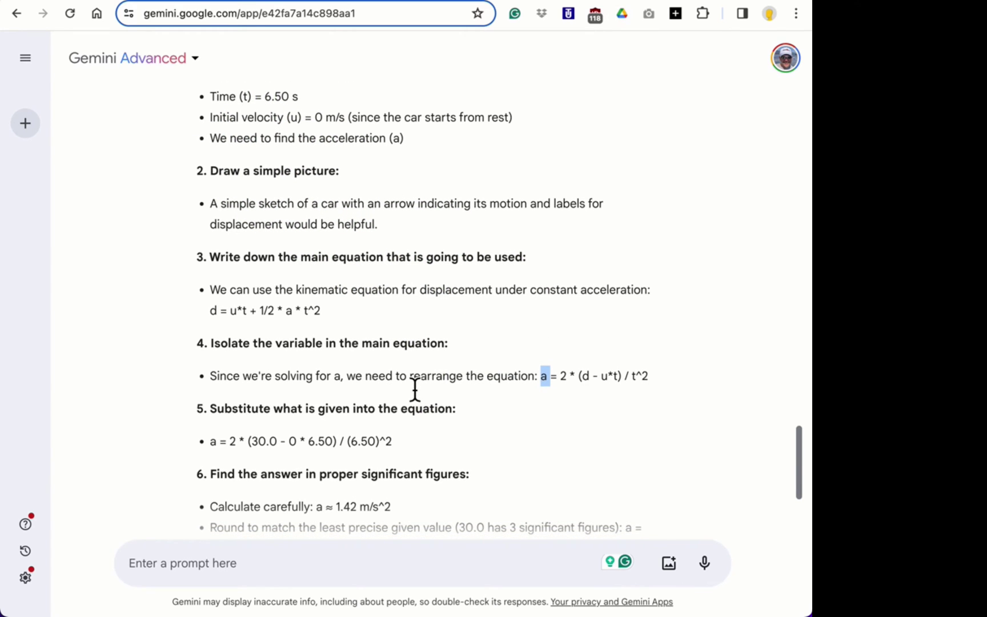
scroll(415, 390, down, 3)
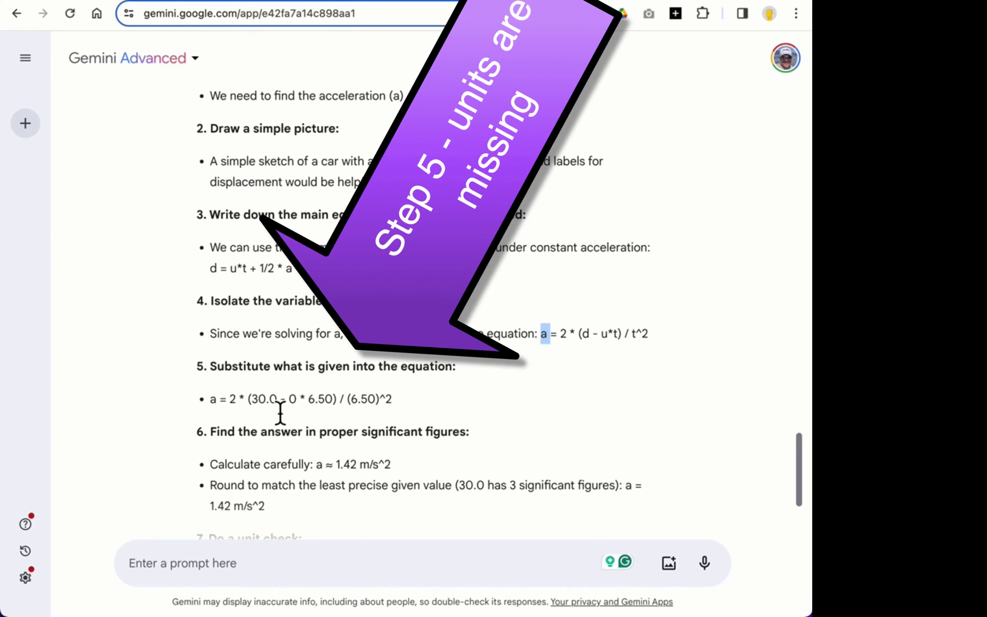
click(280, 409)
drag(278, 406, 286, 407)
scroll(366, 409, down, 1)
scroll(364, 409, down, 4)
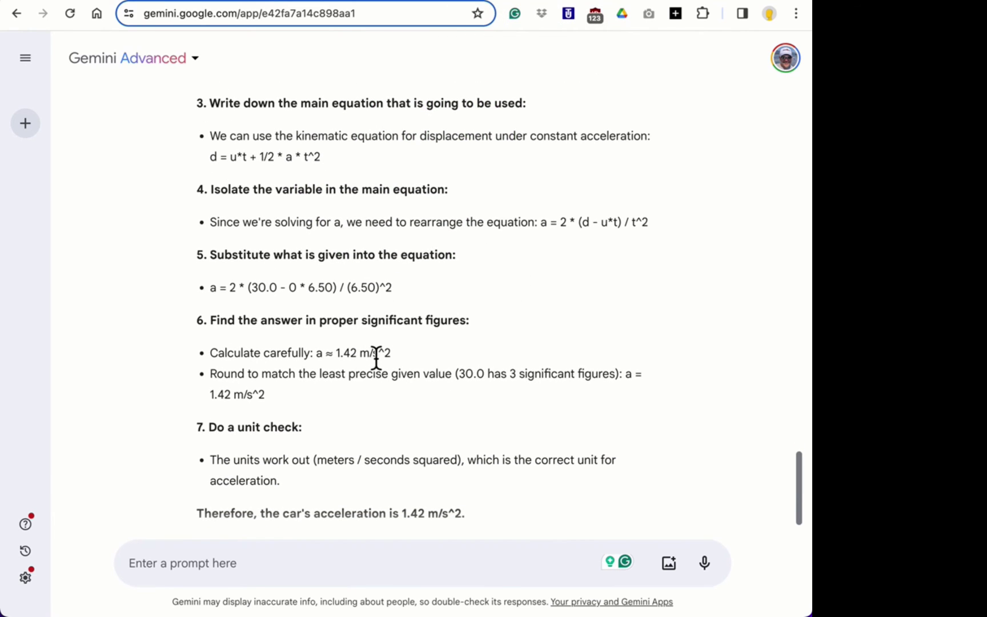
double_click(341, 353)
click(336, 359)
double_click(330, 357)
click(401, 286)
drag(401, 287, 269, 288)
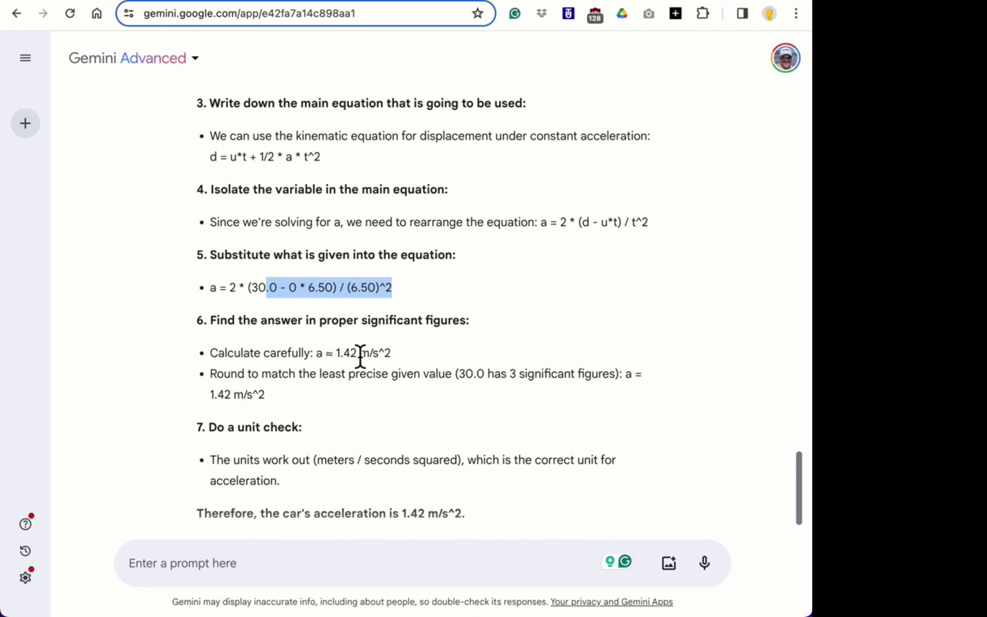
drag(358, 353, 340, 359)
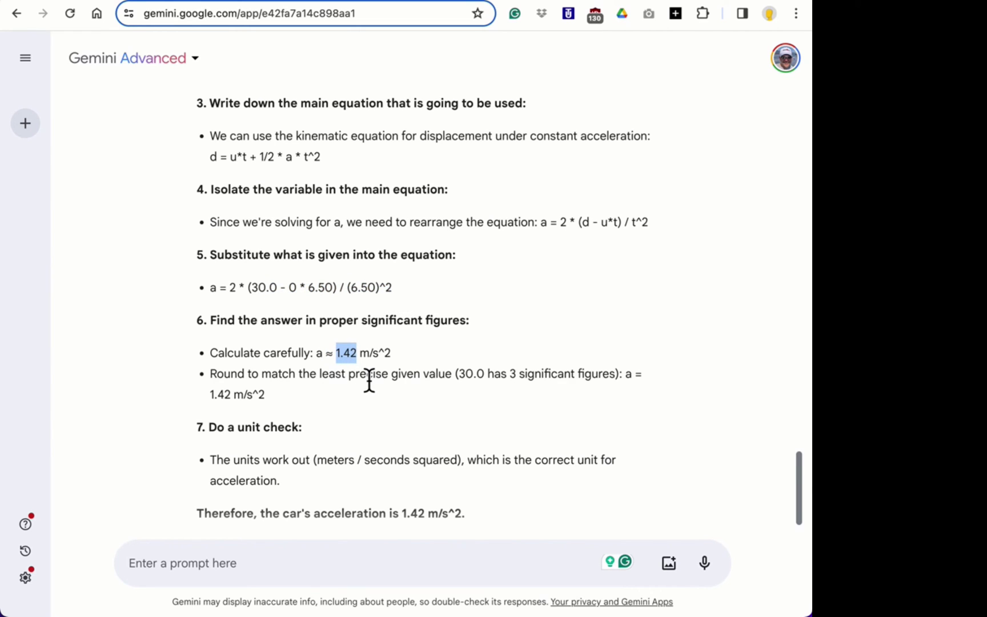
drag(508, 377, 592, 380)
drag(233, 401, 215, 406)
scroll(282, 435, down, 1)
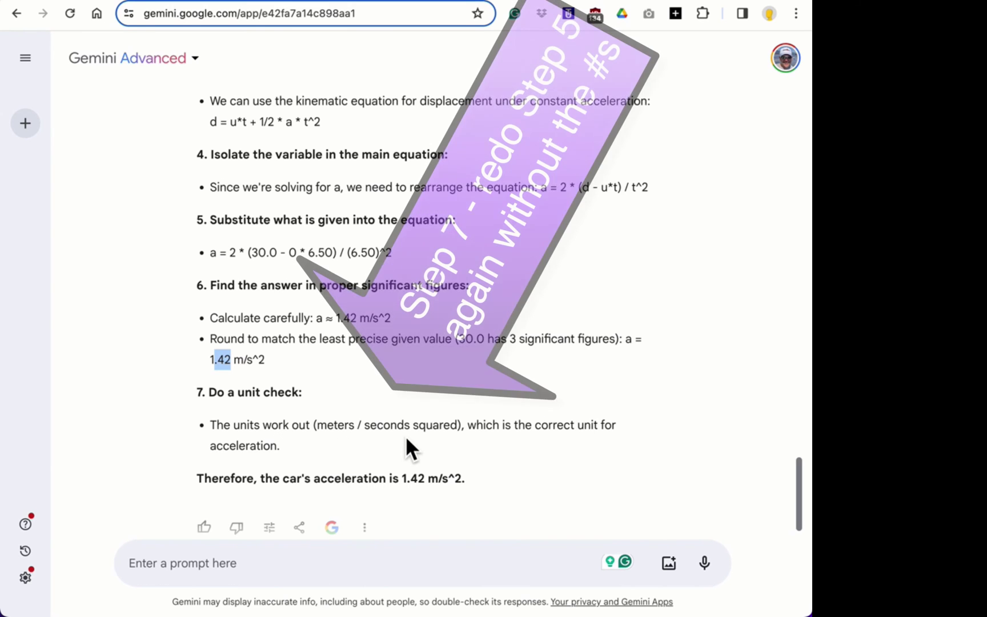
scroll(432, 442, down, 1)
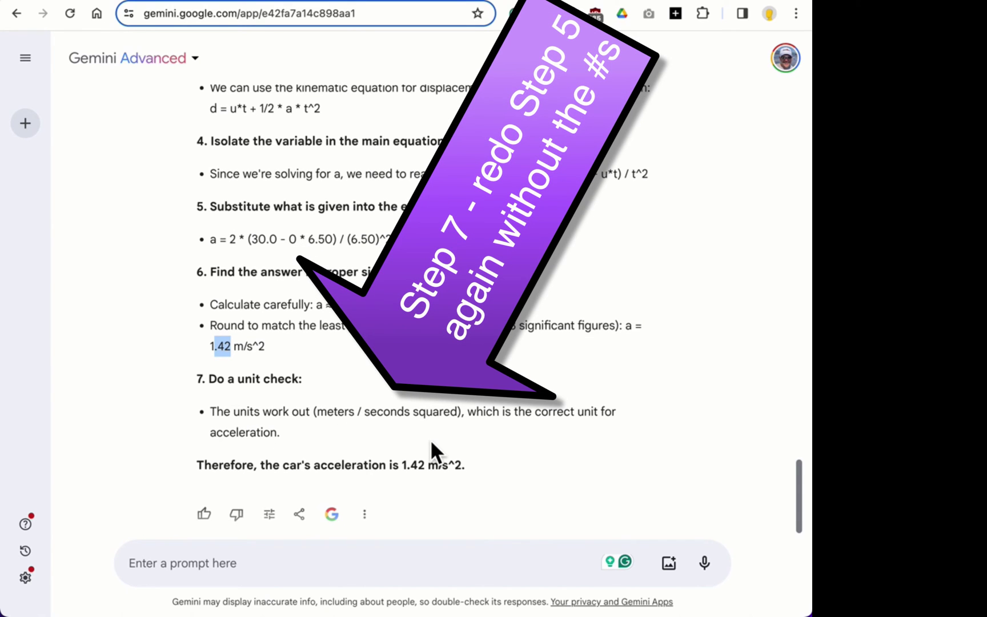
drag(392, 239, 207, 239)
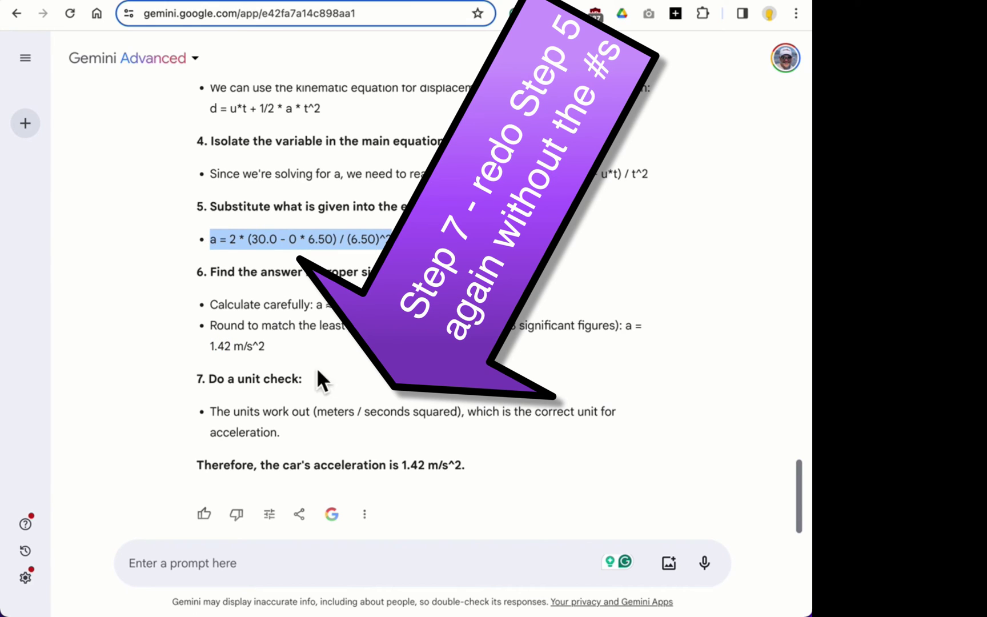
drag(430, 474, 467, 474)
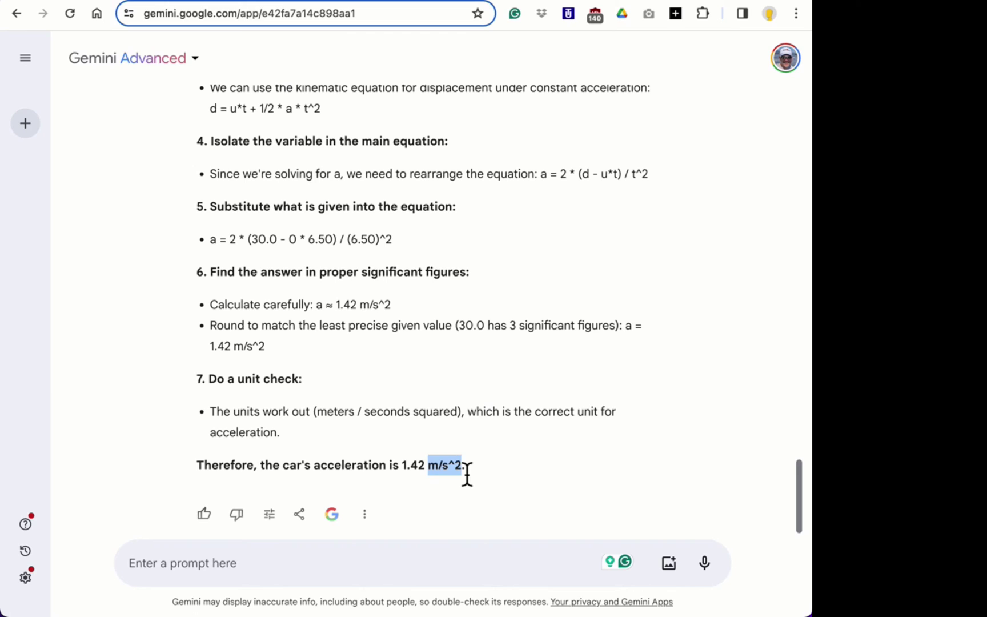
- Regenerate the car-acceleration answer as a Longer version
click(370, 516)
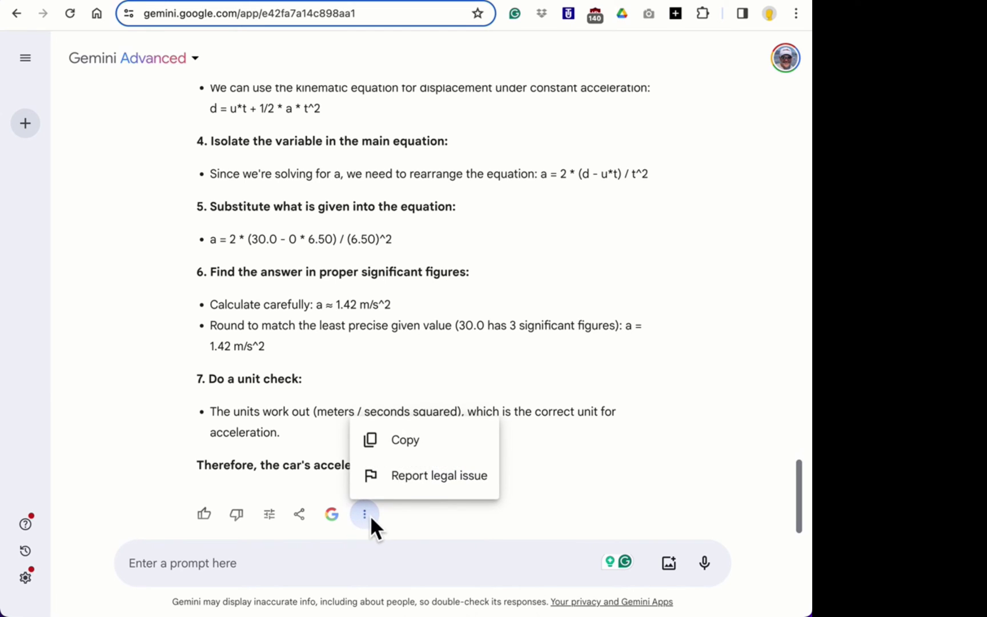
click(370, 516)
click(272, 517)
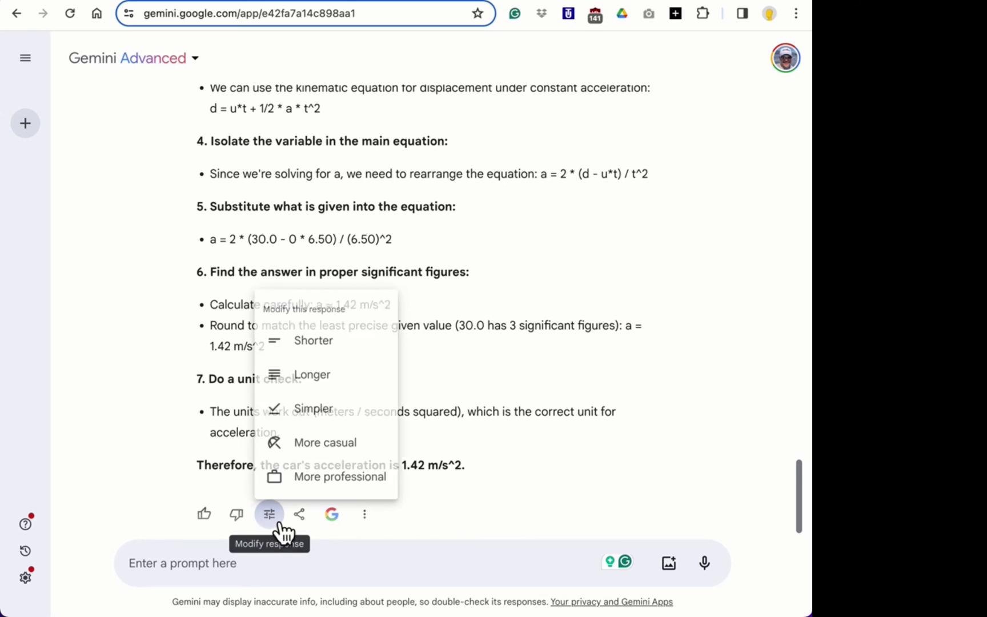
click(318, 372)
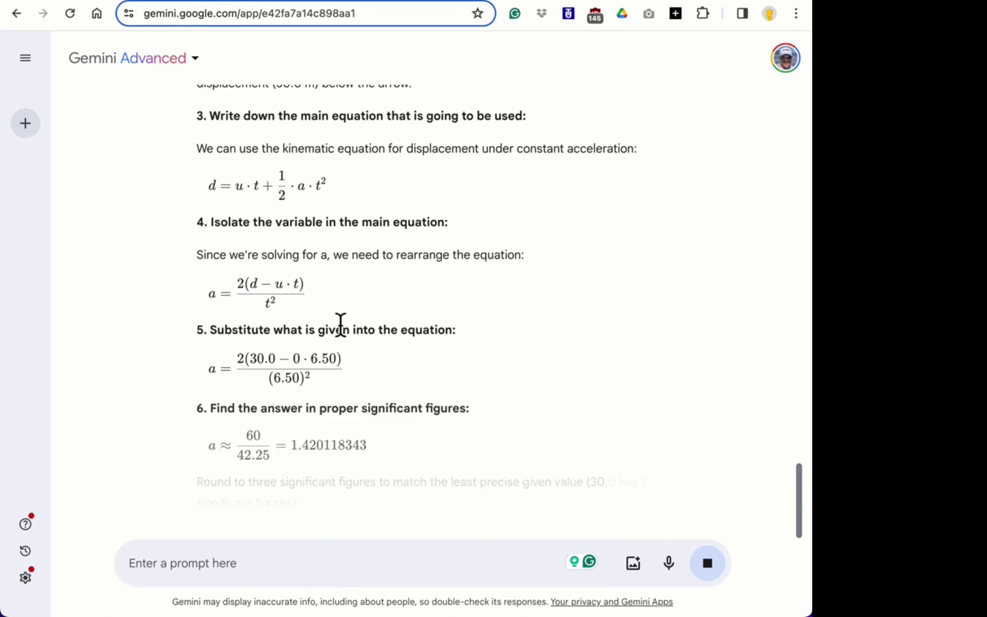
- Review the typeset equations down to 60/42.25 = 1.420118343, rounded to a = 1.42 m/s²
scroll(337, 302, up, 1)
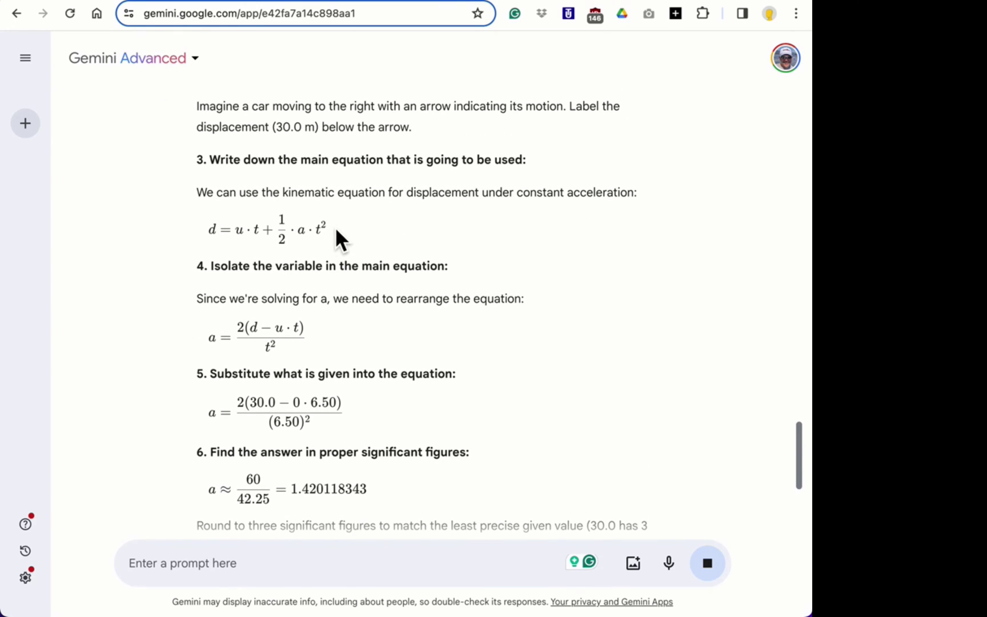
drag(337, 236, 273, 235)
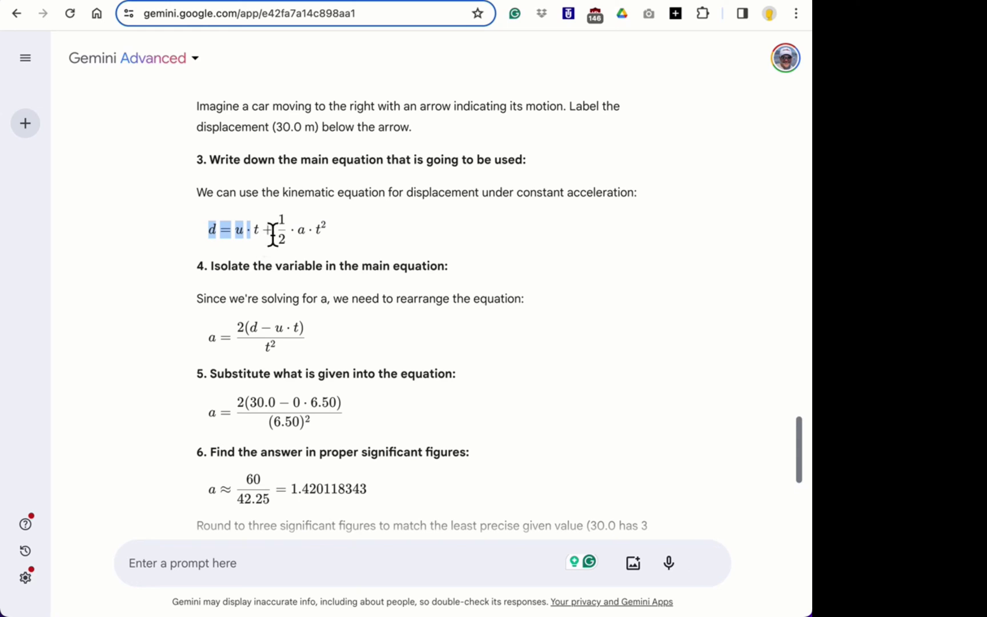
click(324, 232)
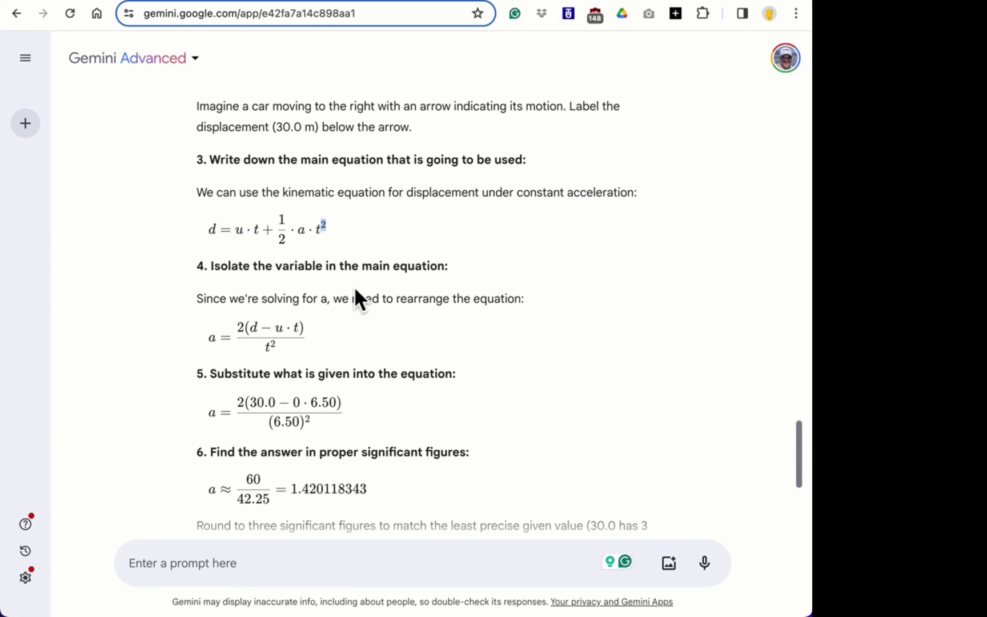
scroll(354, 286, down, 1)
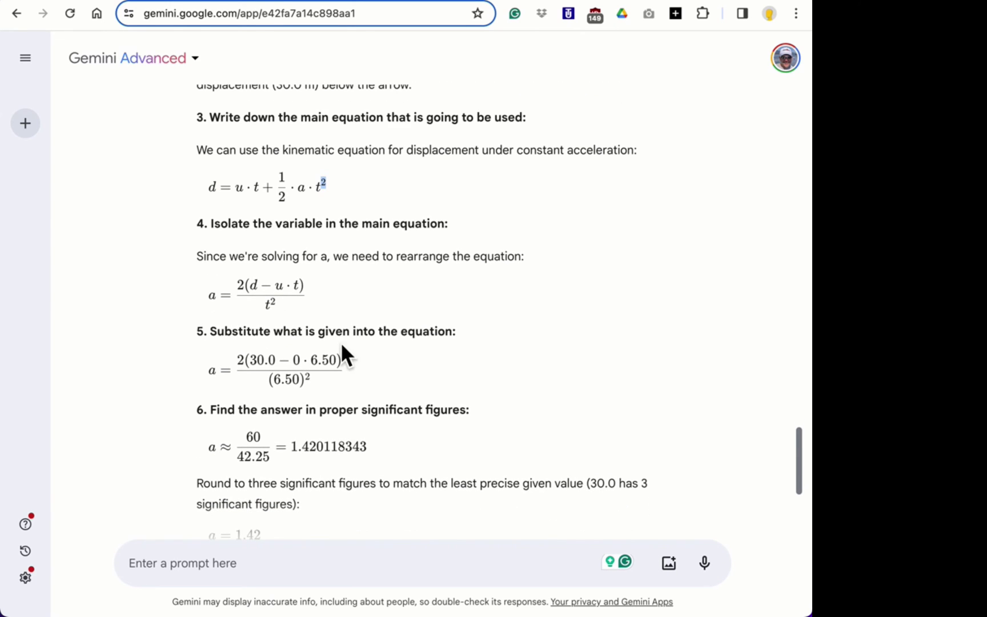
scroll(337, 363, down, 2)
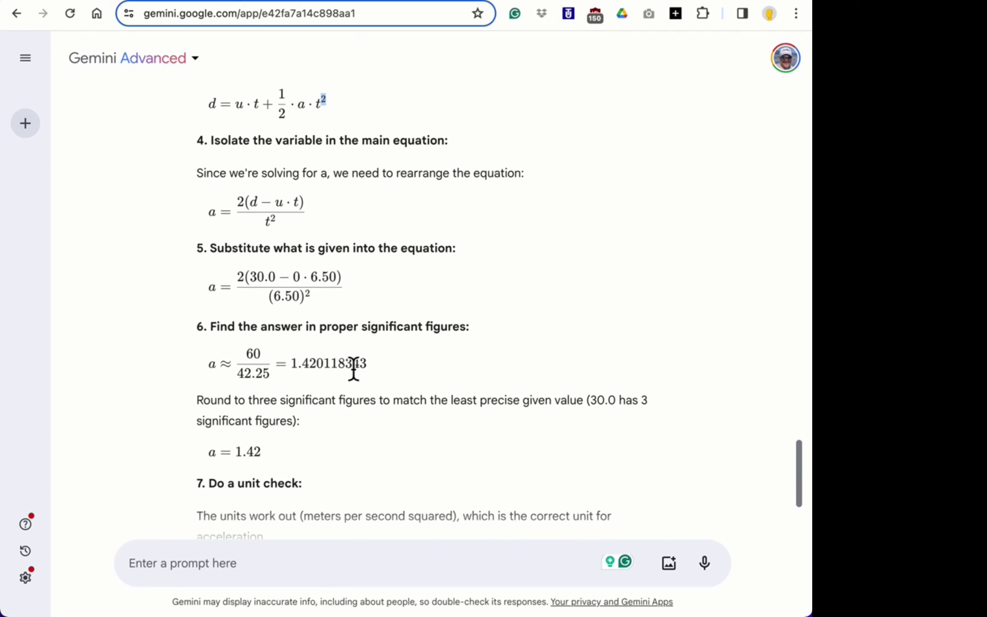
drag(361, 368, 328, 375)
scroll(329, 374, down, 3)
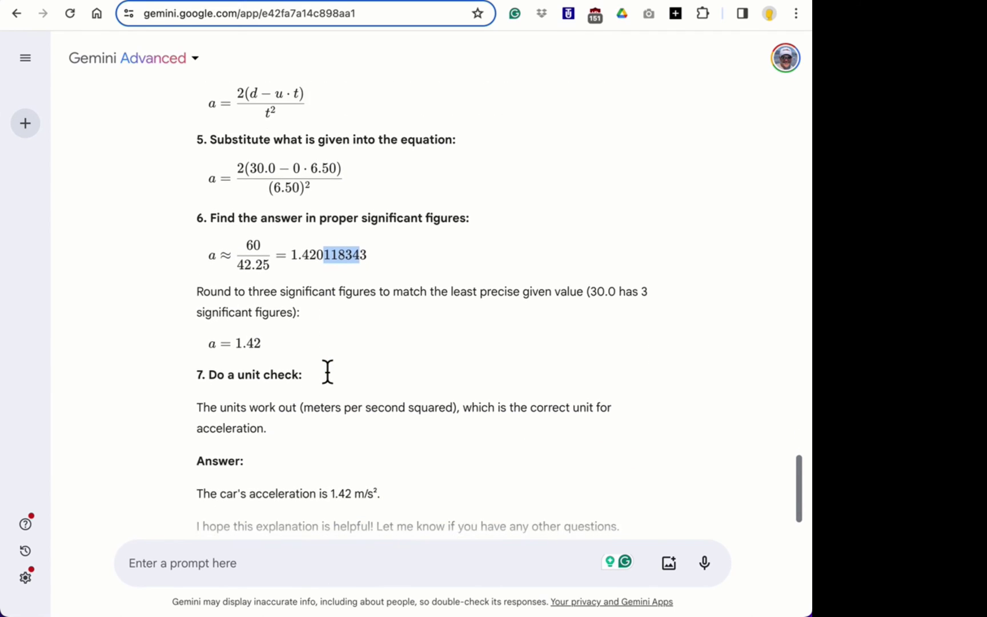
scroll(327, 372, down, 1)
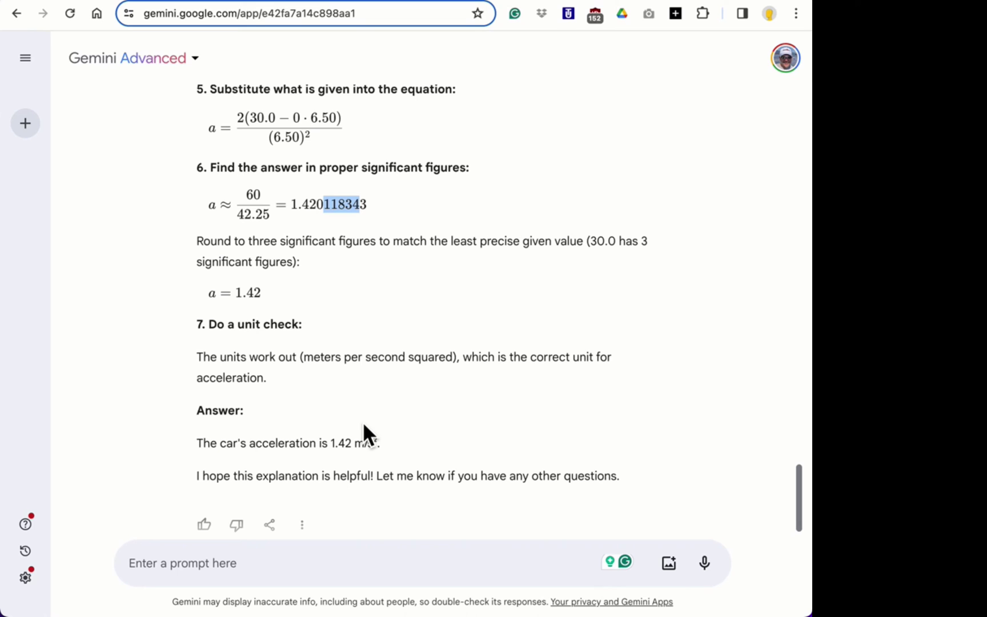
drag(380, 447, 354, 446)
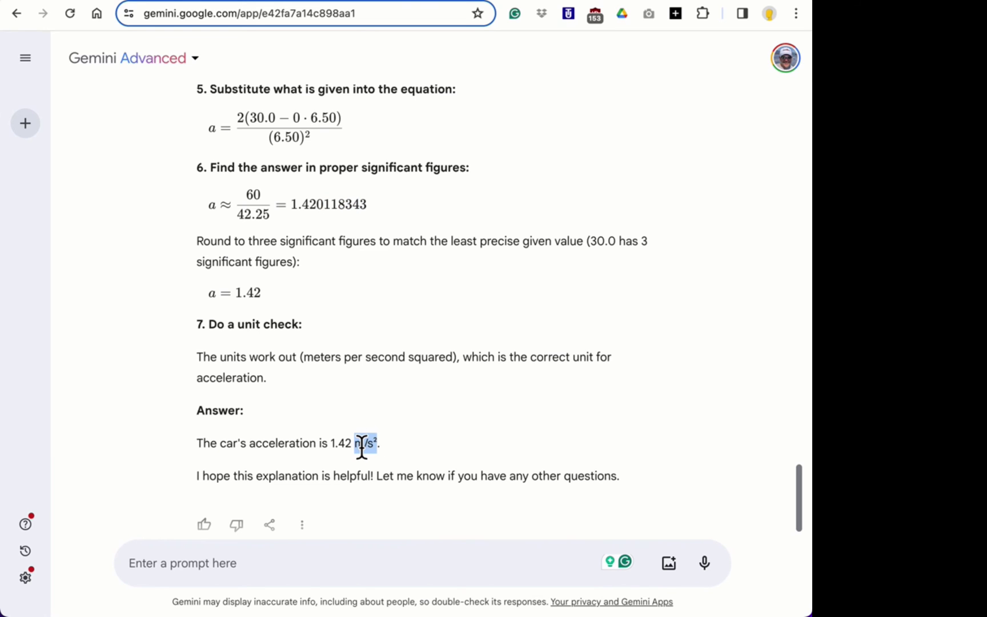
scroll(363, 447, down, 1)
scroll(362, 448, down, 1)
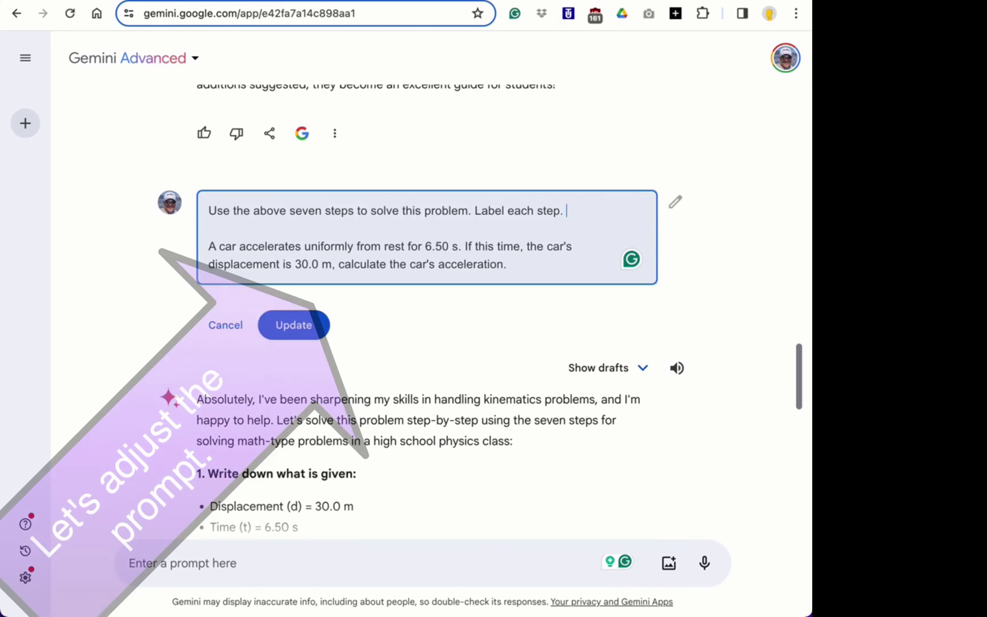
- Add 'Make sure to include the units when showing the work.' to the prompt and resubmit
text(Make )
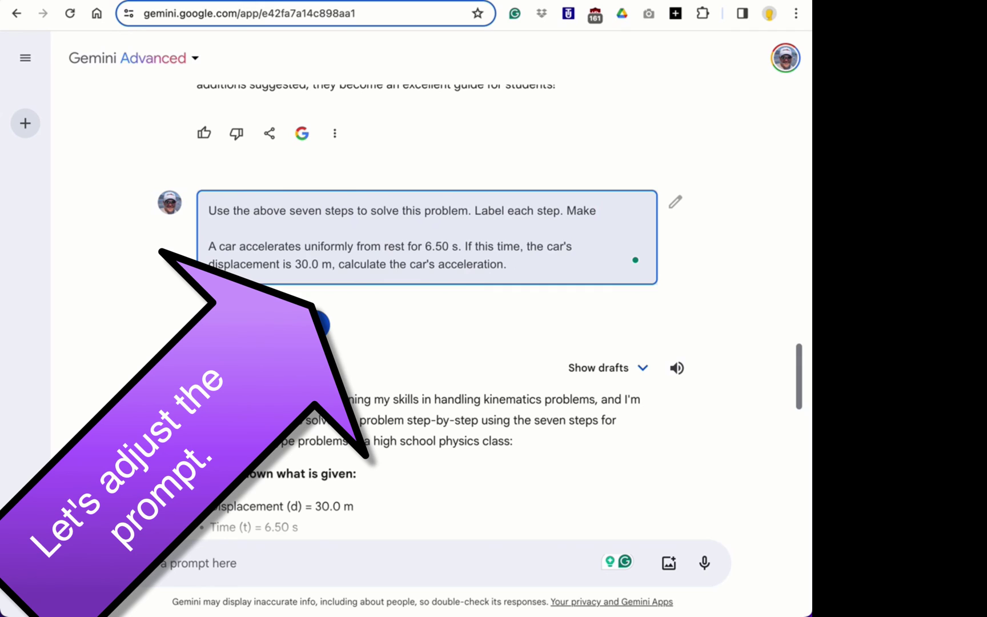
text(sure to in)
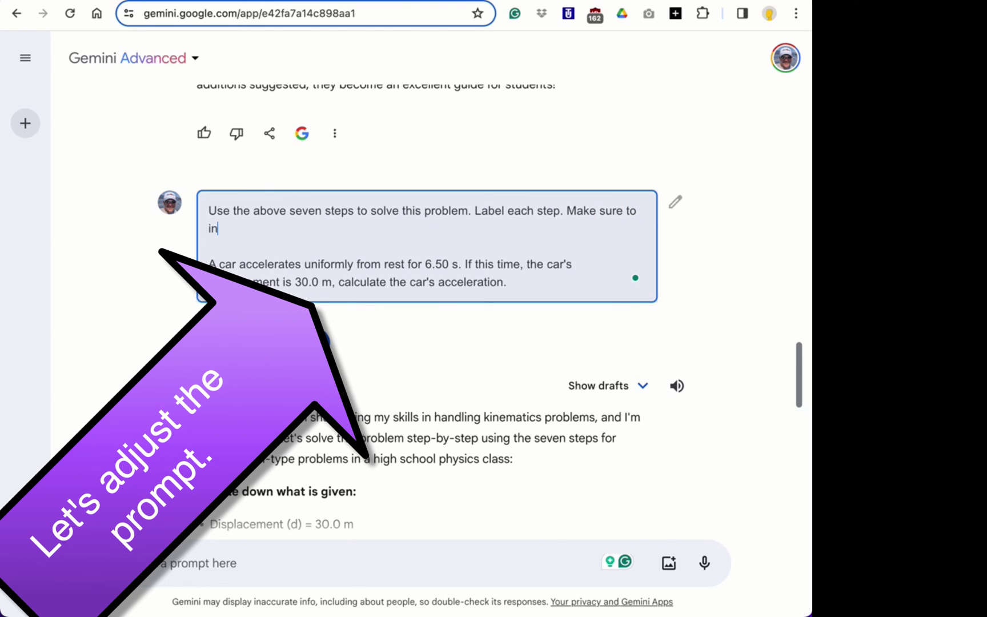
text(clude the units when show)
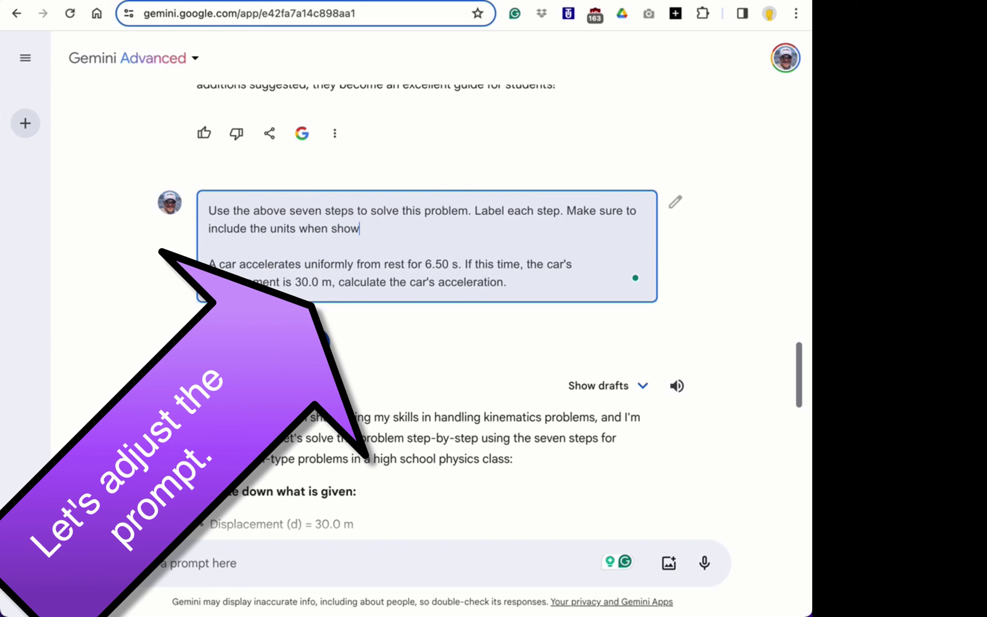
text(ing the work.)
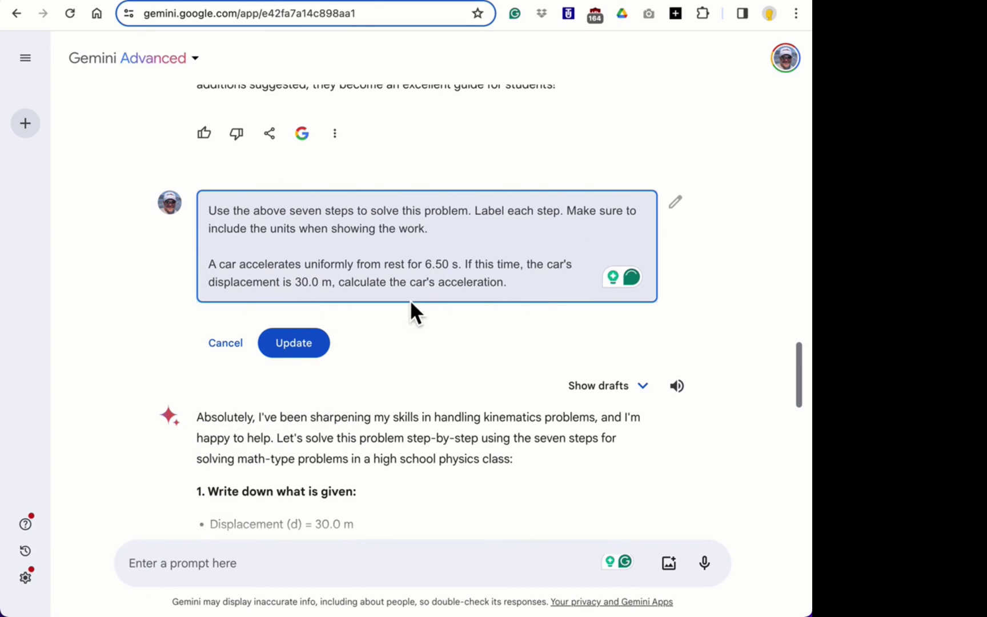
click(318, 350)
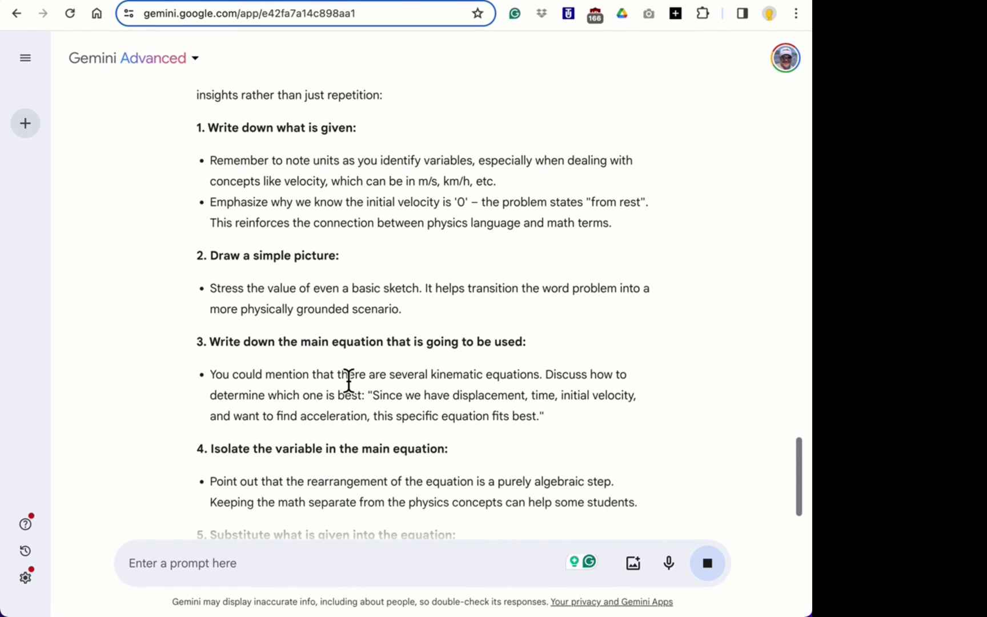
scroll(348, 379, up, 5)
scroll(350, 388, down, 1)
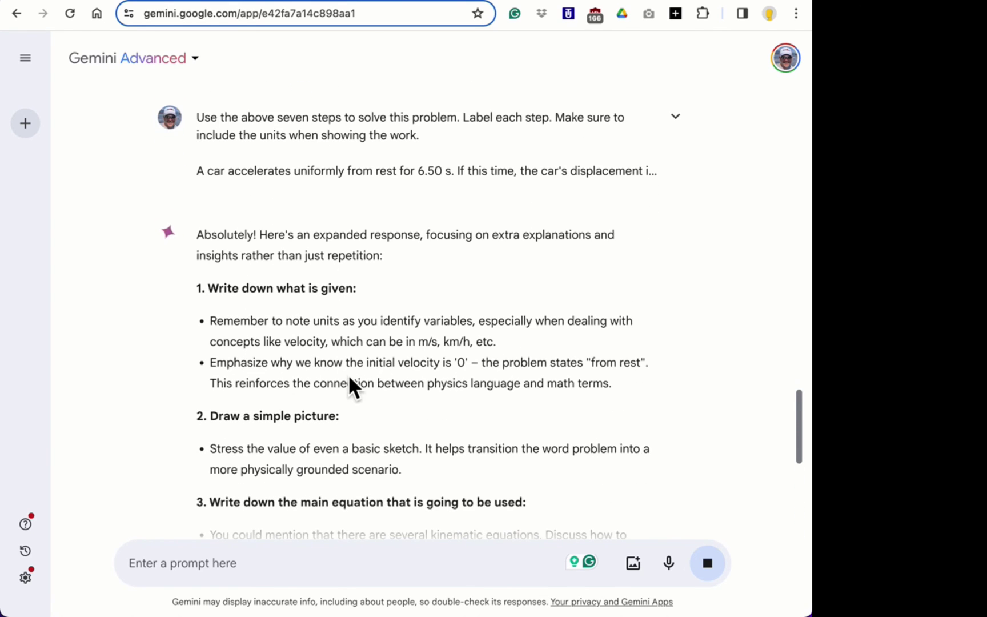
scroll(514, 394, up, 3)
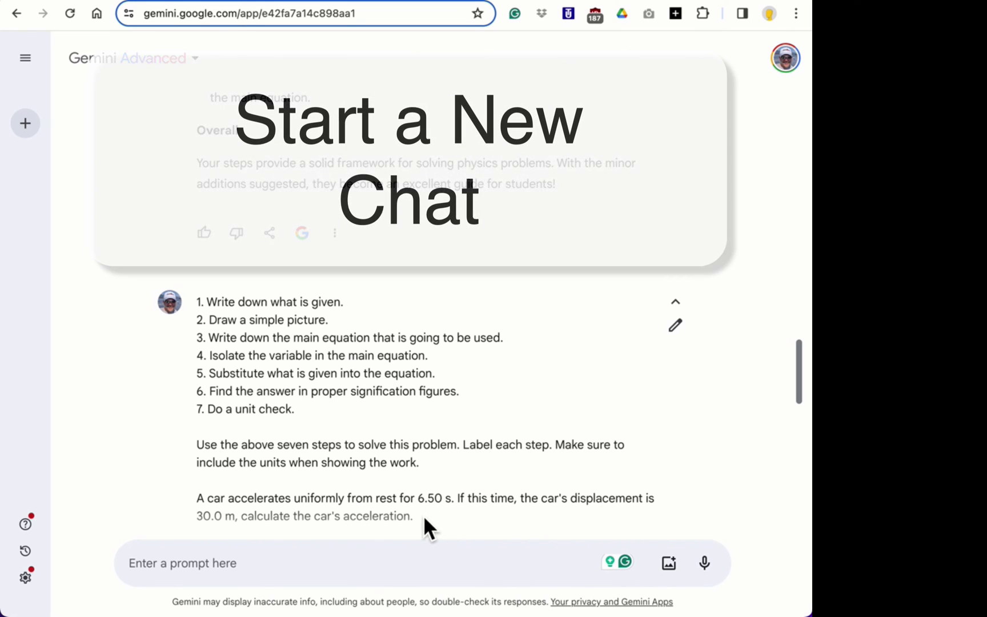
- Copy the full seven-step prompt into a new chat and review the unit-carrying solution giving 1.42 m/s^2
mouse_move(423, 514)
mouse_down()
mouse_move(260, 399)
mouse_move(195, 308)
mouse_up()
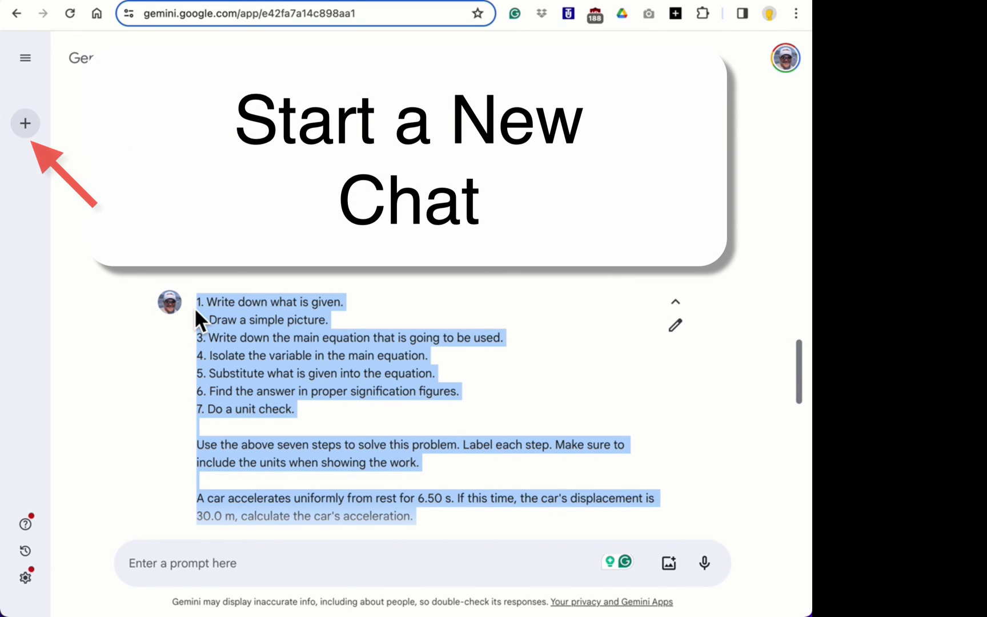
click(33, 131)
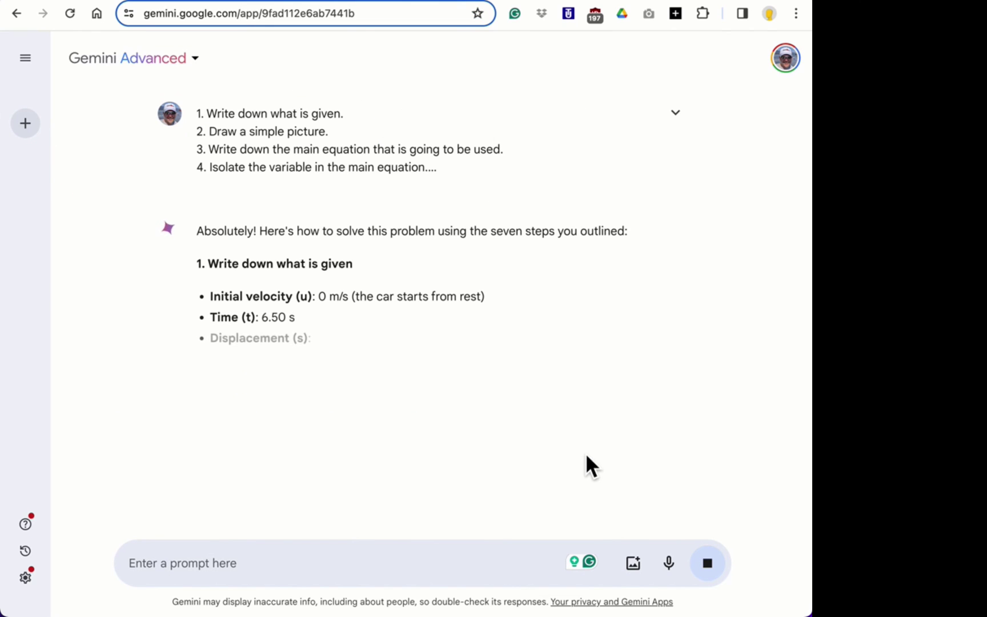
scroll(595, 470, down, 2)
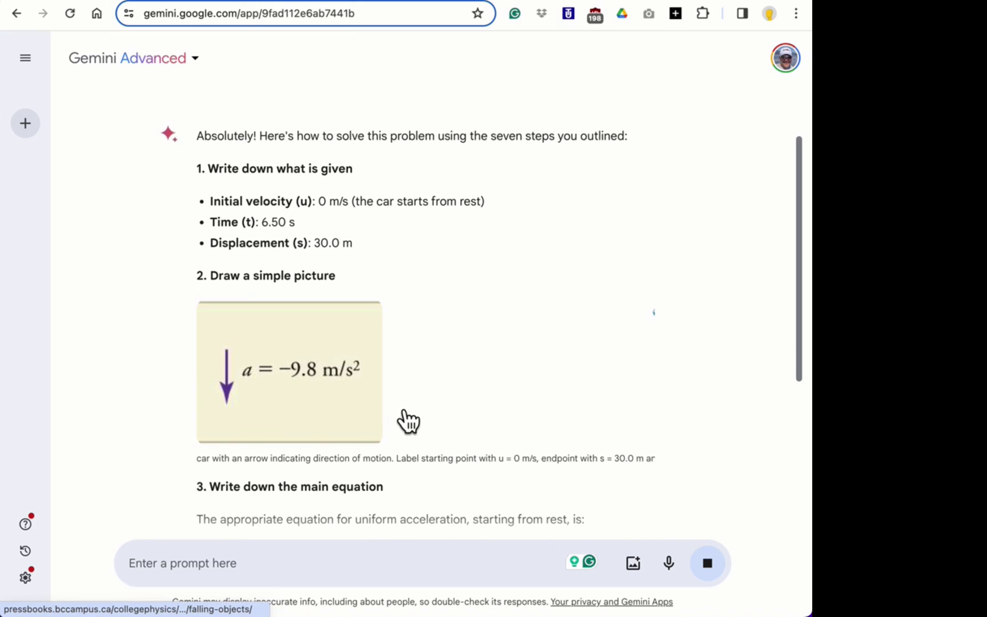
scroll(407, 421, down, 2)
scroll(399, 409, down, 6)
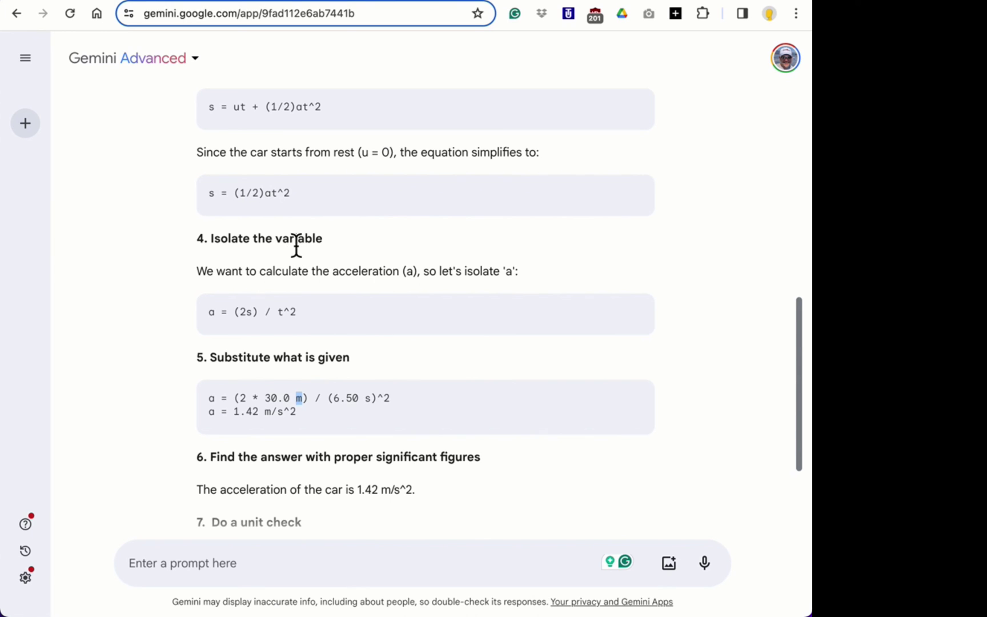
scroll(317, 274, down, 1)
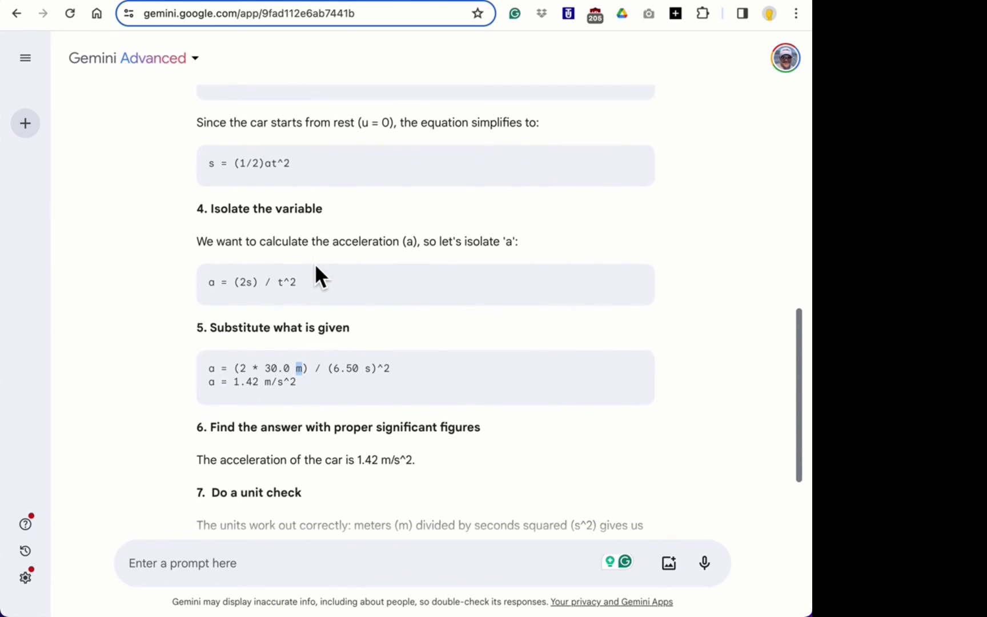
scroll(315, 265, down, 1)
scroll(302, 370, down, 4)
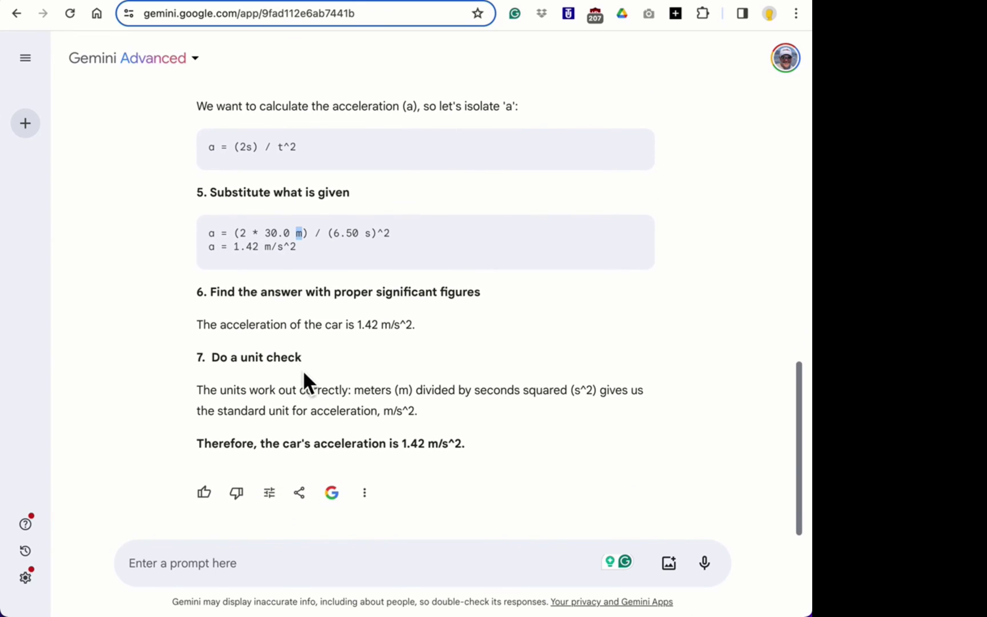
scroll(317, 382, up, 4)
scroll(317, 380, up, 10)
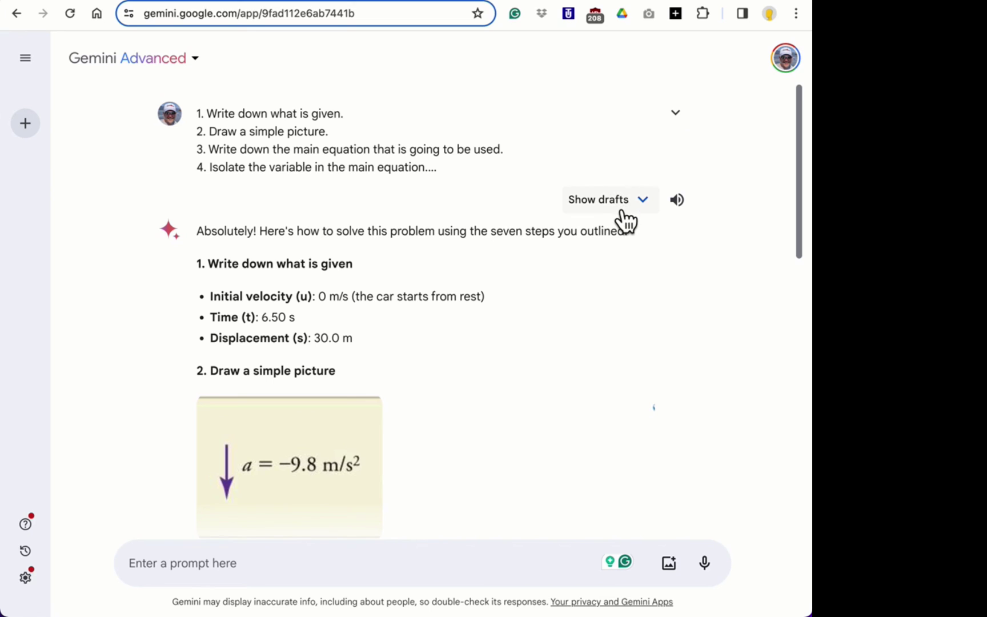
- Show the other drafts and open the prompt with its units requirement for editing
click(646, 202)
click(680, 116)
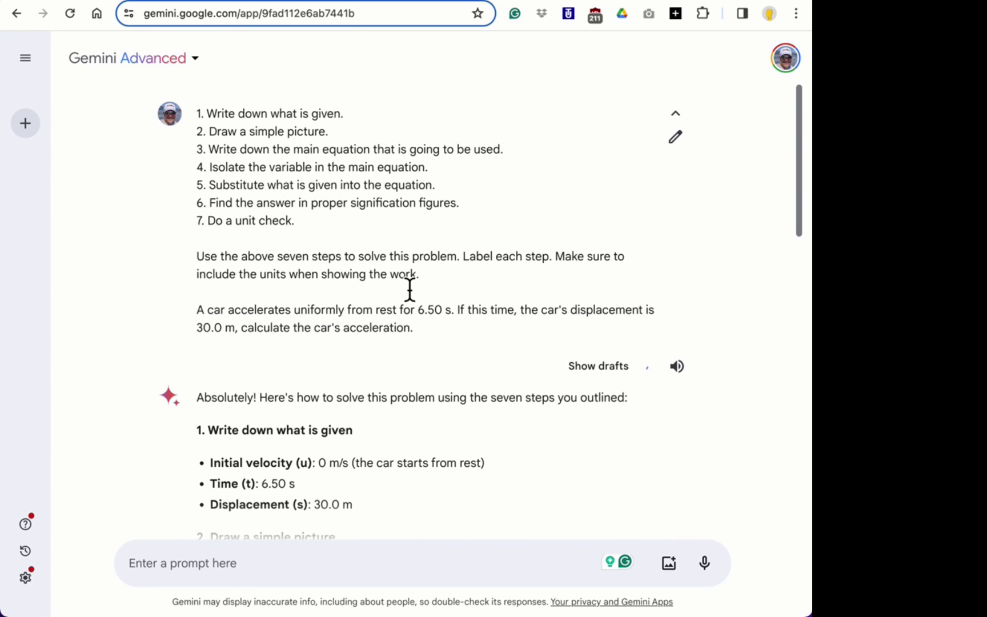
drag(559, 260, 567, 273)
click(568, 273)
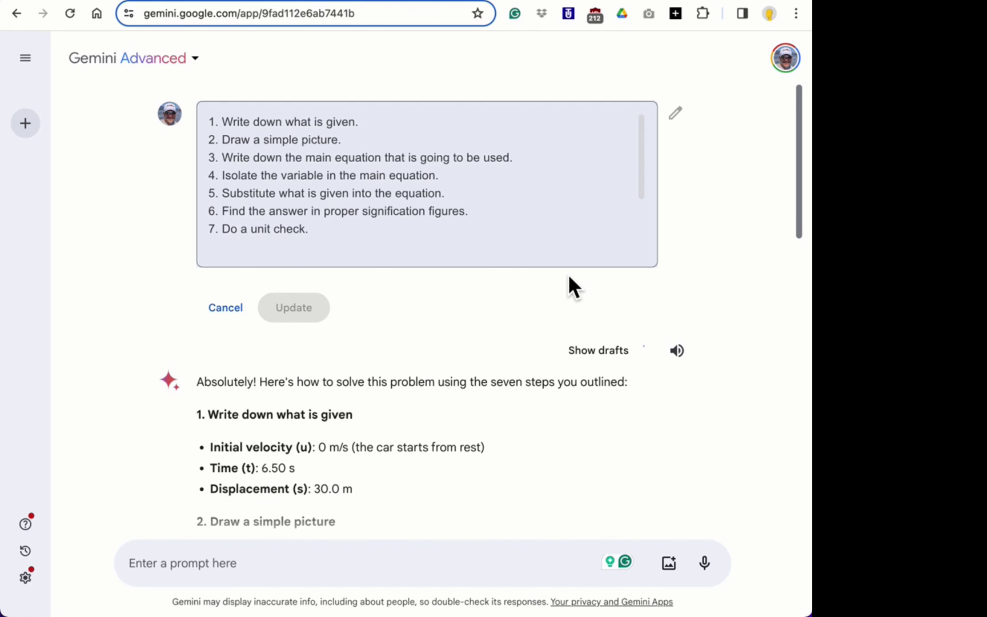
click(565, 203)
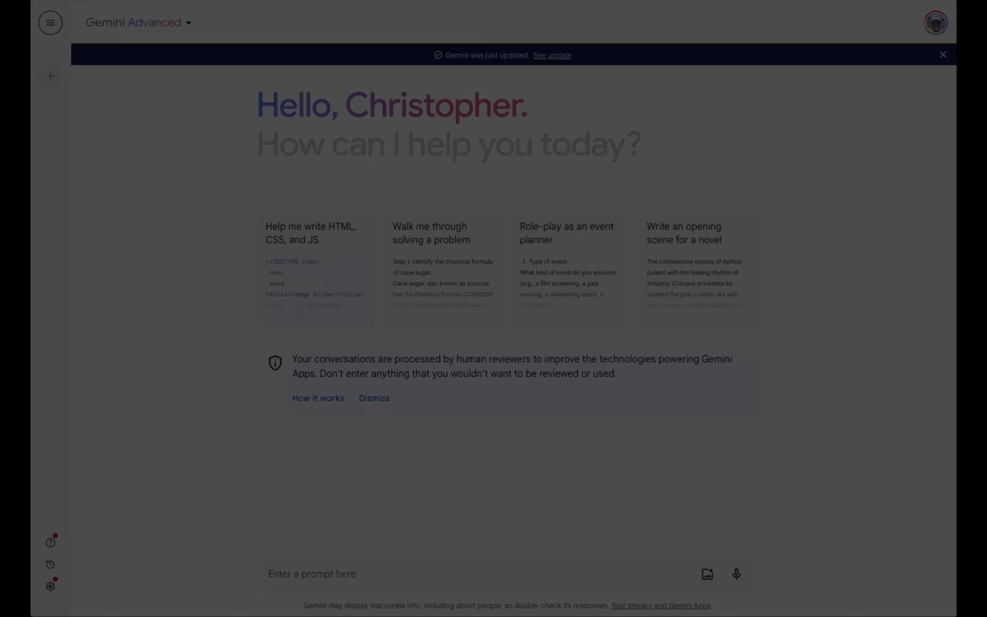